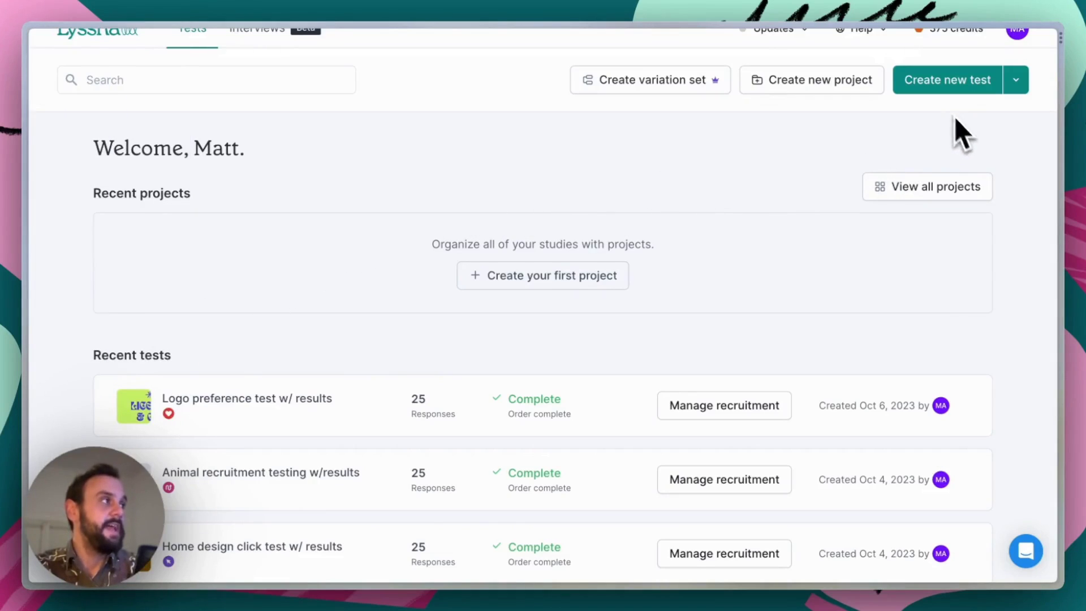
Create a new test named "Logo preference test"
{"action": "left_click", "coordinate": [937, 88]}
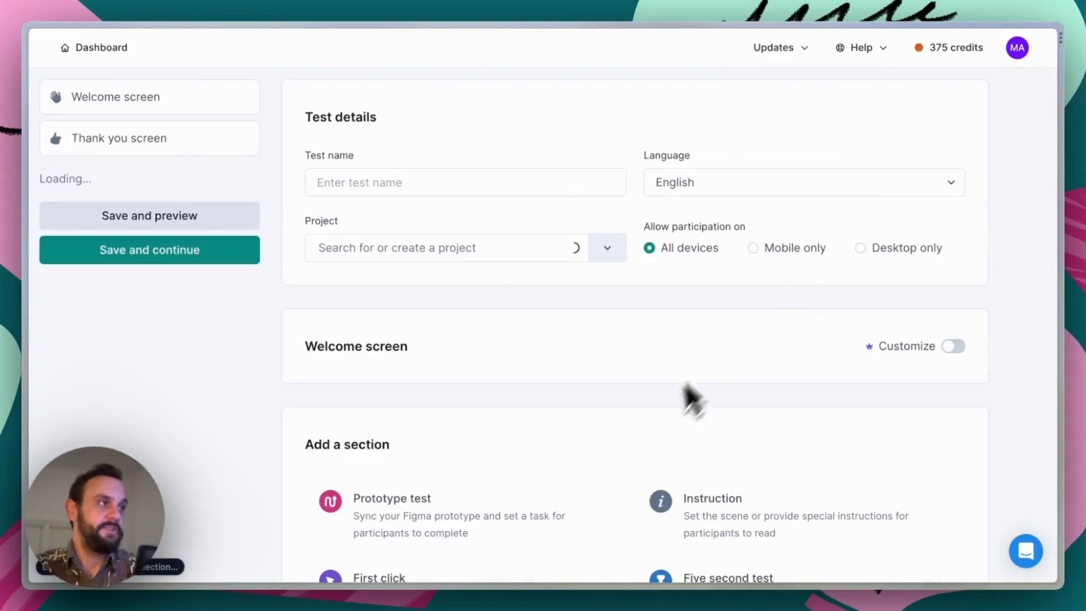
{"action": "left_click", "coordinate": [373, 189]}
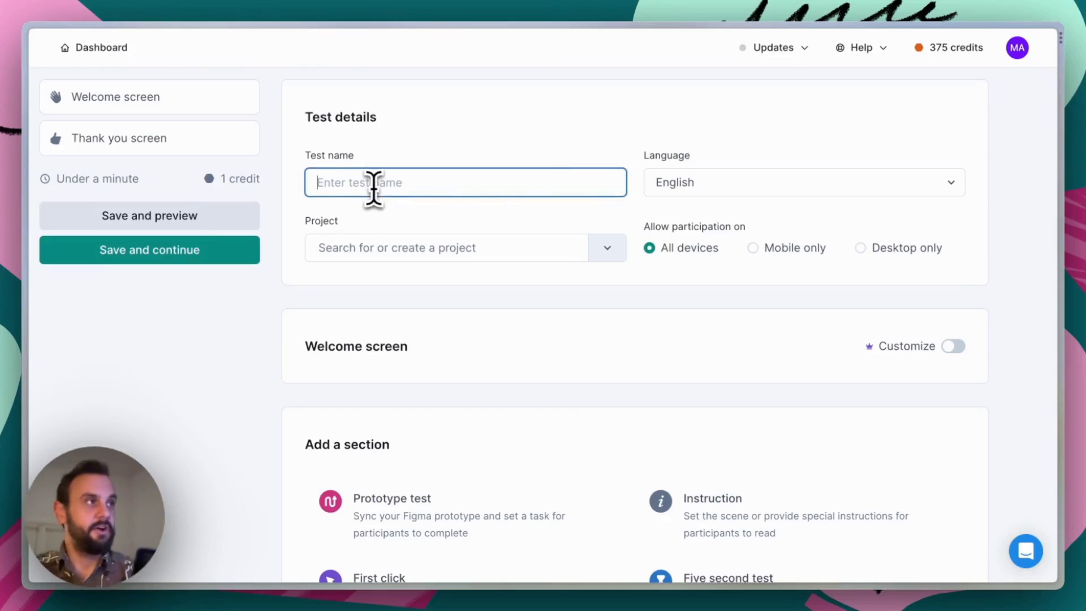
{"action": "type", "text": "Logo pre"}
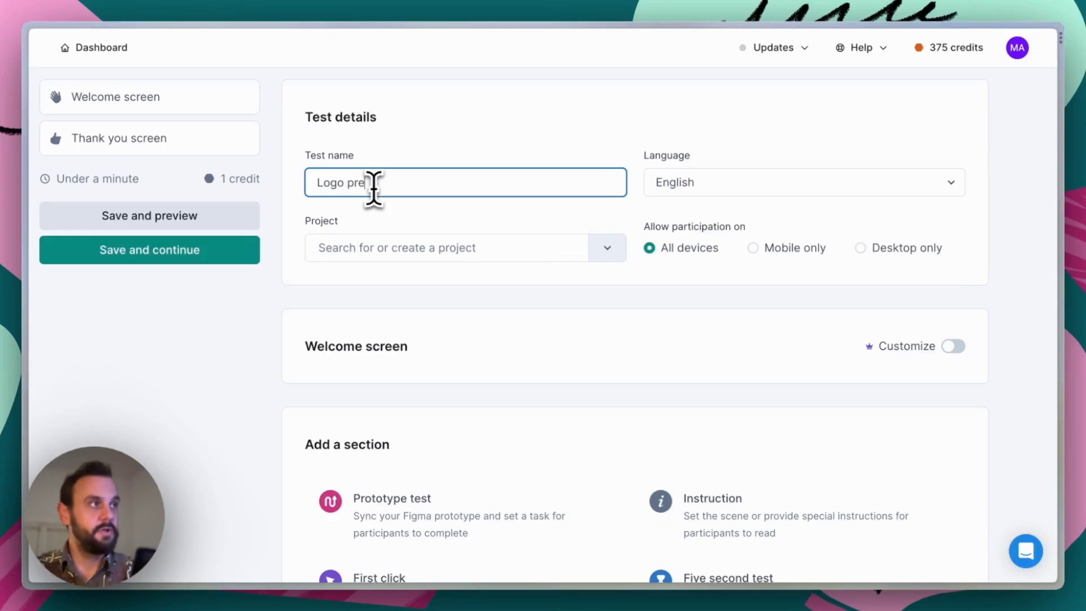
{"action": "type", "text": "ference test"}
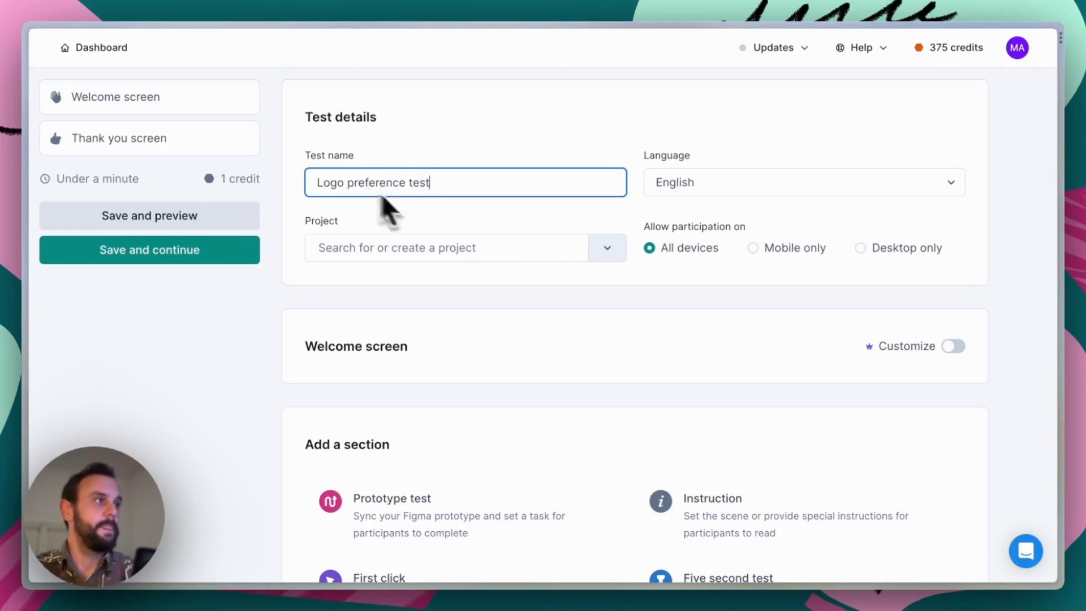
Add a preference test section and upload Logo-1.jpg and Logo-2.jpg as its designs
{"action": "scroll", "coordinate": [670, 362], "scroll_direction": "down", "scroll_amount": 5}
{"action": "scroll", "coordinate": [680, 358], "scroll_direction": "down", "scroll_amount": 3}
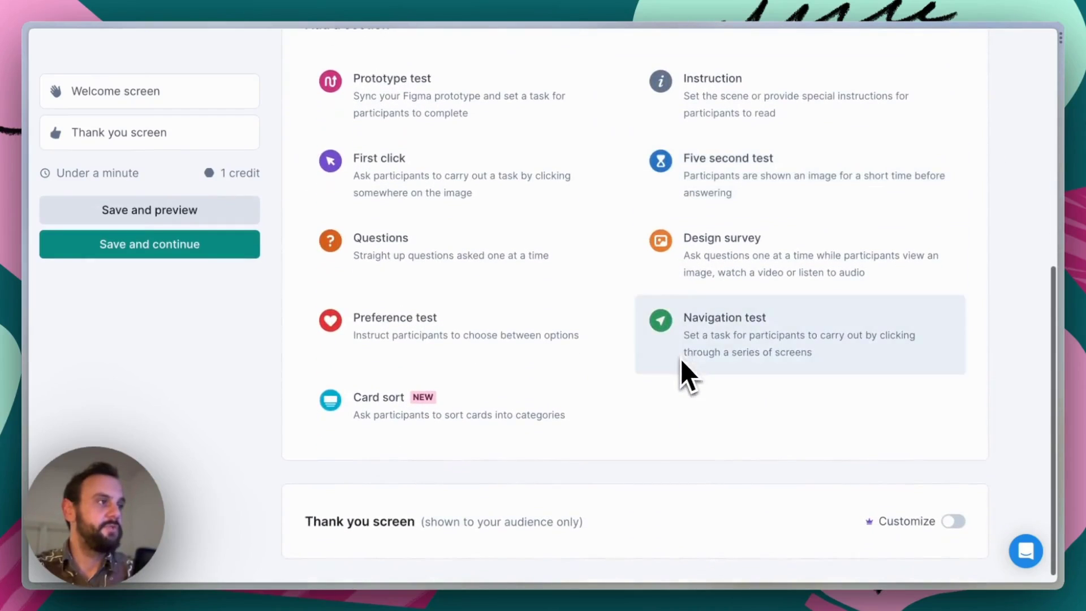
{"action": "left_click", "coordinate": [459, 339]}
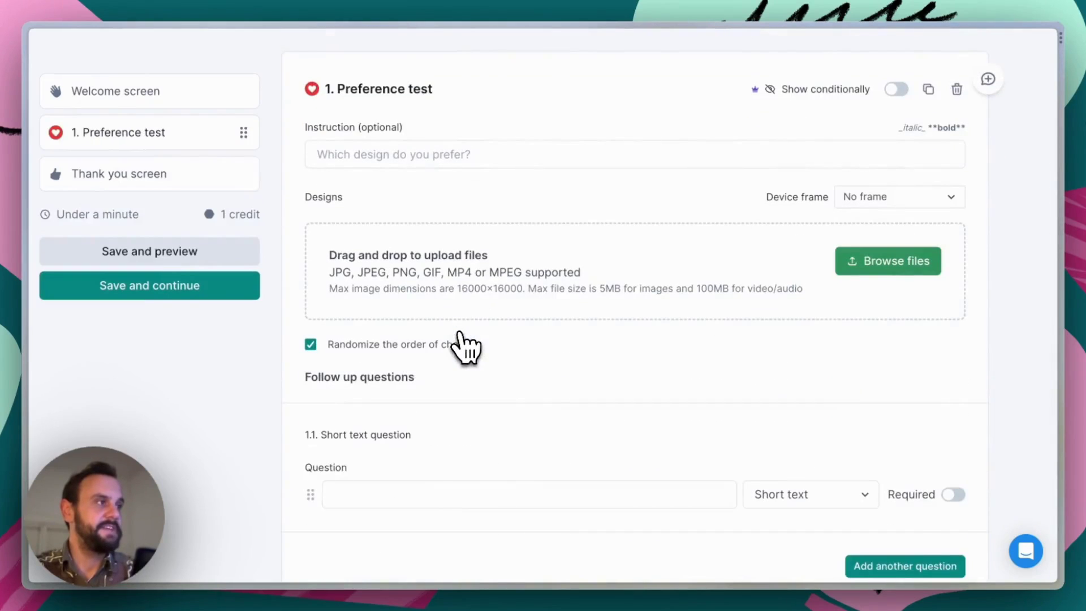
{"action": "left_click_drag", "start_coordinate": [622, 396], "coordinate": [505, 273]}
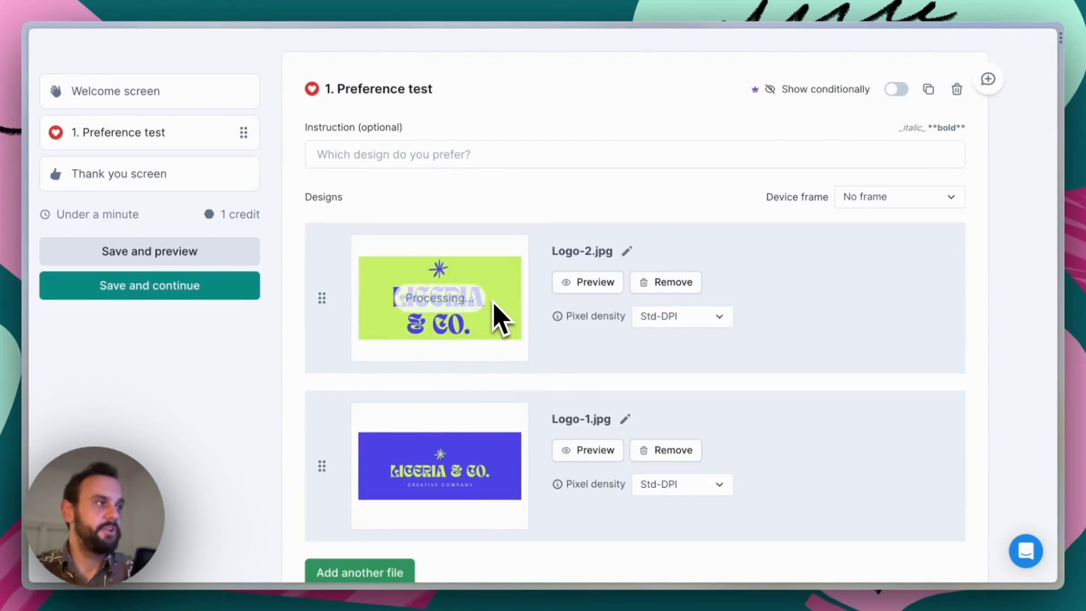
Preview the uploaded Logo-2.jpg and Logo-1.jpg designs at full size, closing each preview
{"action": "left_click", "coordinate": [579, 283]}
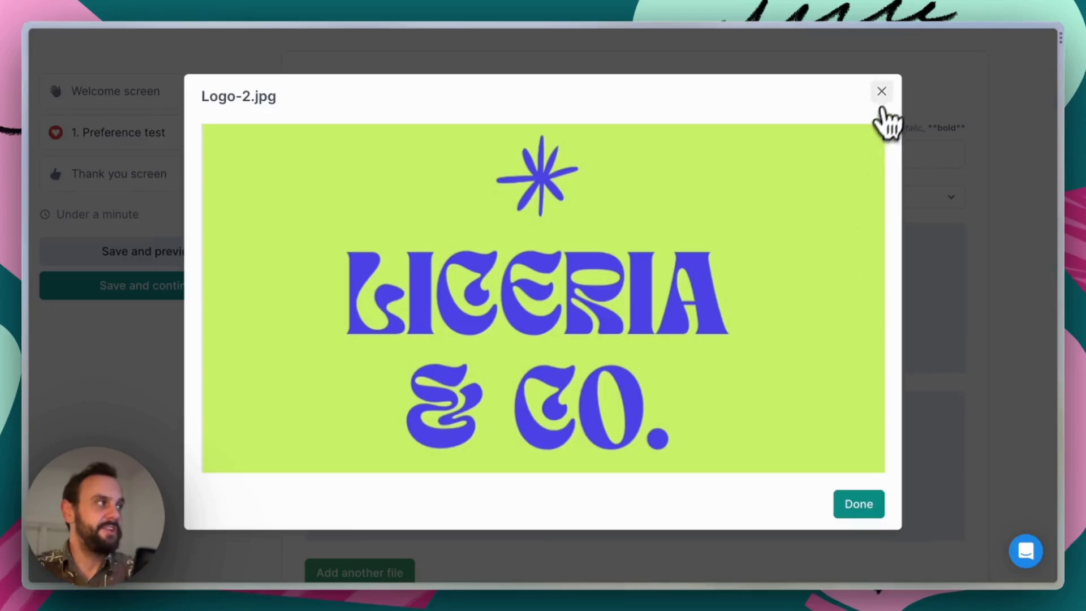
{"action": "left_click", "coordinate": [881, 91]}
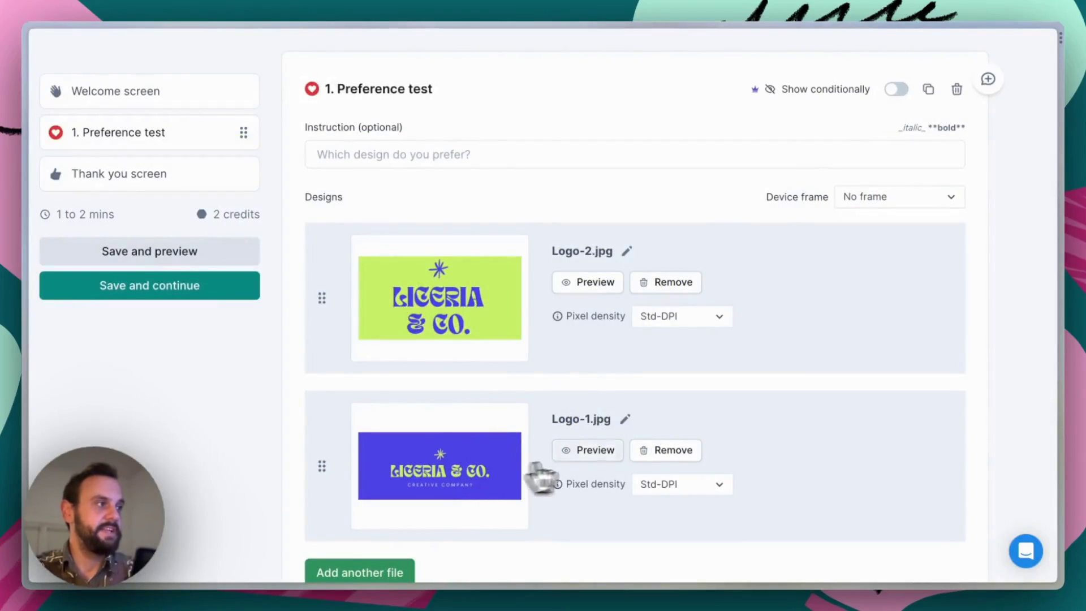
{"action": "left_click", "coordinate": [586, 451]}
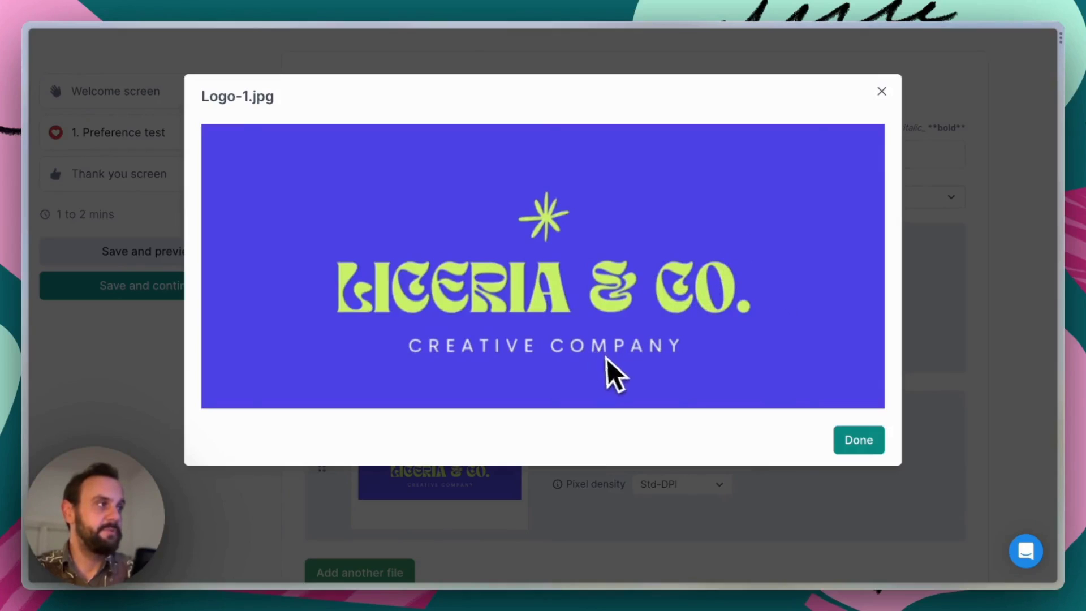
{"action": "left_click", "coordinate": [881, 91]}
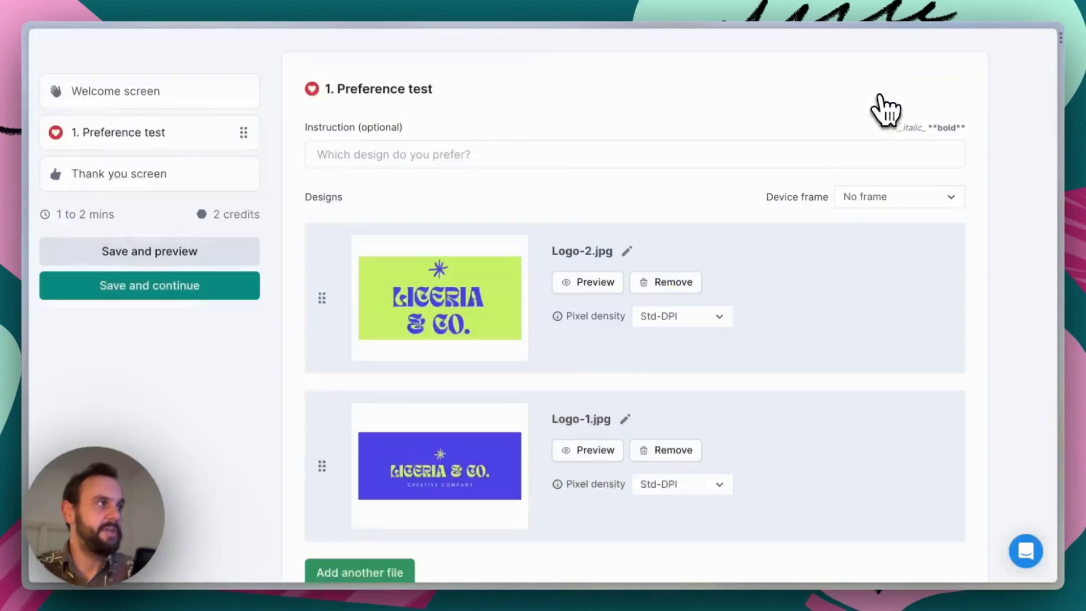
Enter the preference test instruction "Please choose the logo you prefer"
{"action": "left_click", "coordinate": [486, 159]}
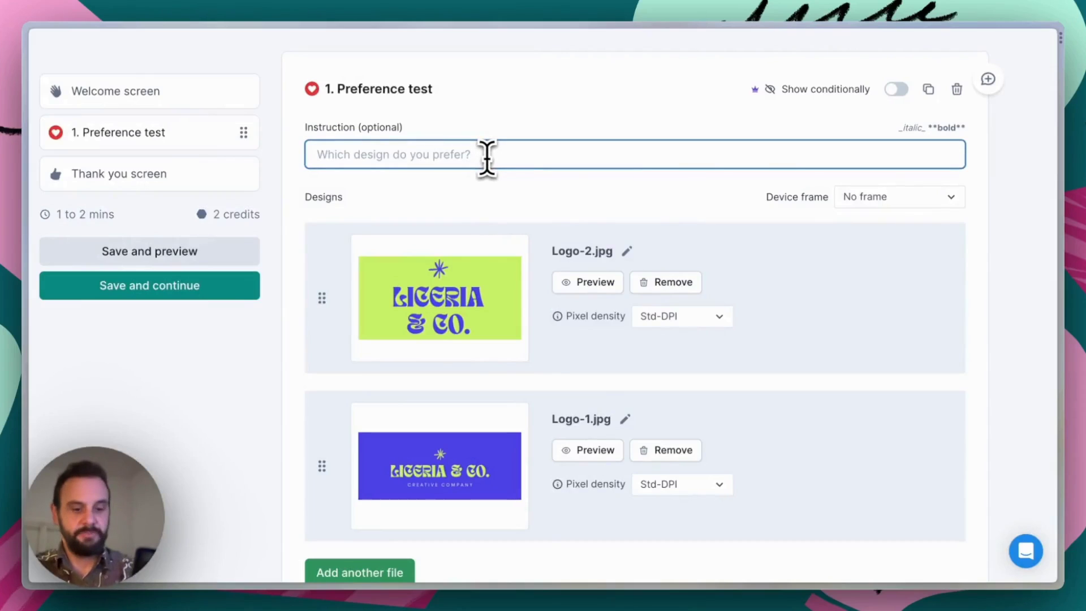
{"action": "type", "text": "Please cho"}
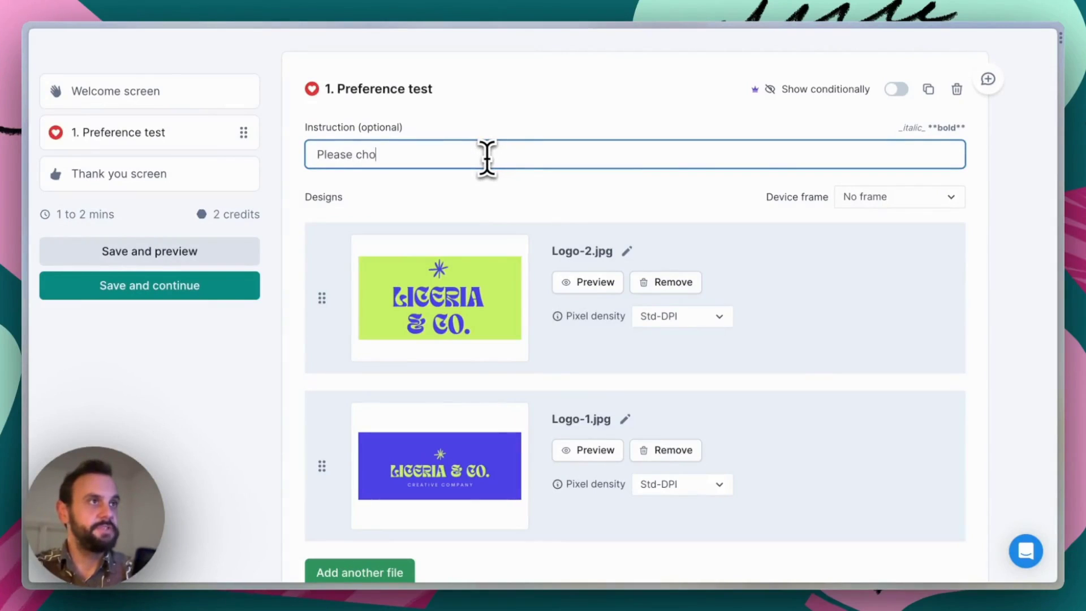
{"action": "type", "text": "ose the logo"}
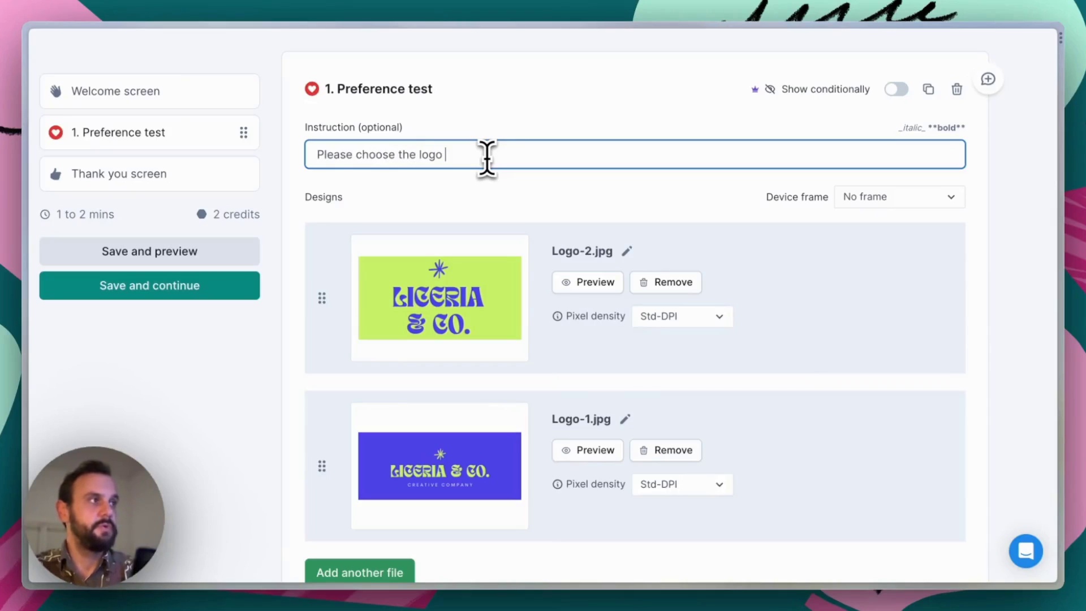
{"action": "type", "text": " you prefer"}
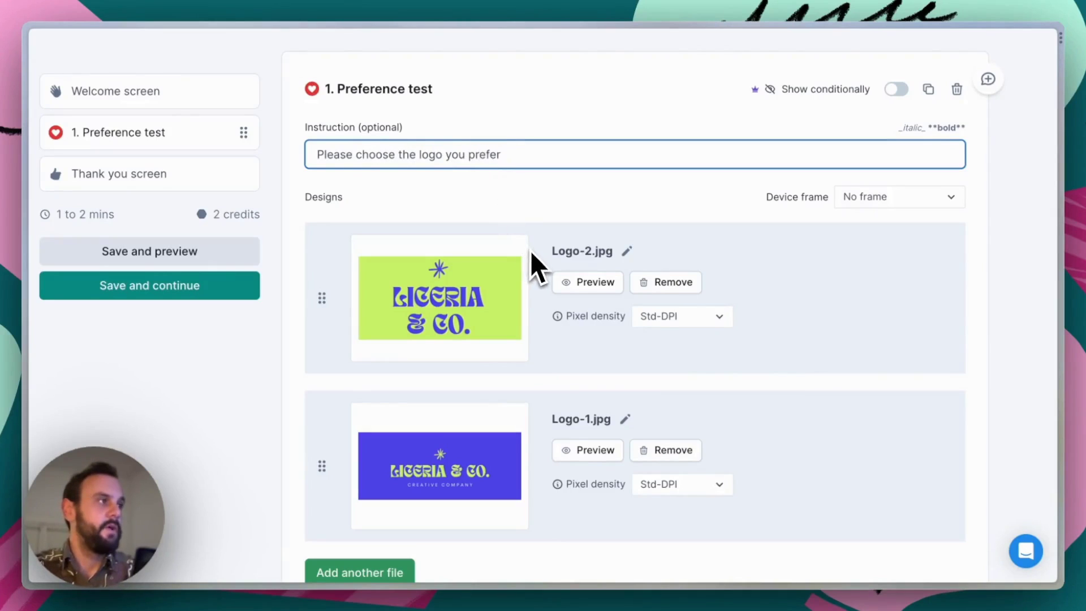
Write the follow-up question "Why did you choose this design?" and set its answer type to Long text
{"action": "scroll", "coordinate": [530, 250], "scroll_direction": "down", "scroll_amount": 6}
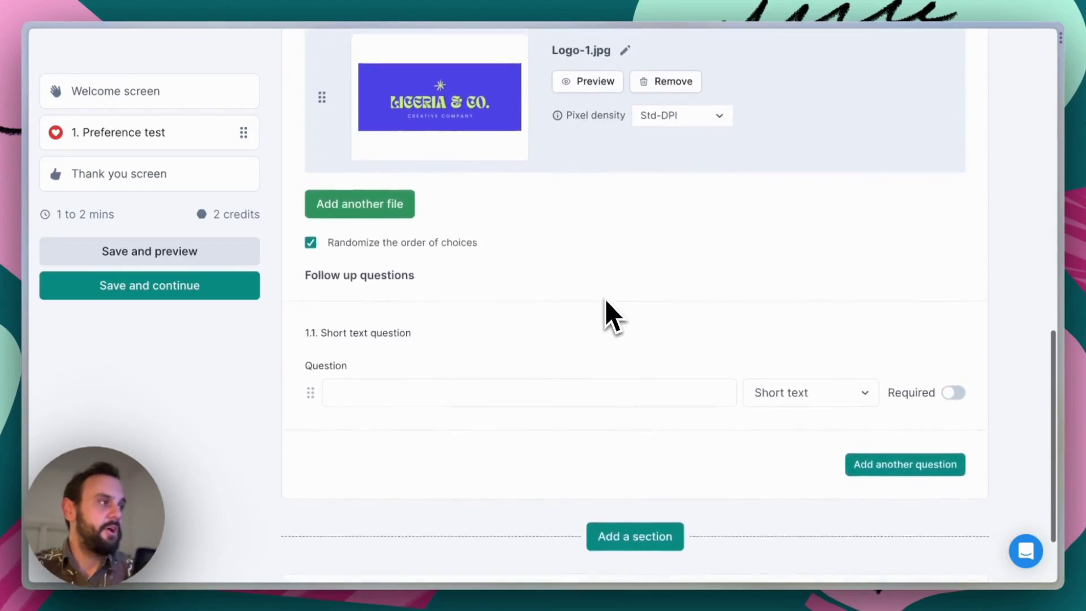
{"action": "scroll", "coordinate": [606, 305], "scroll_direction": "down", "scroll_amount": 2}
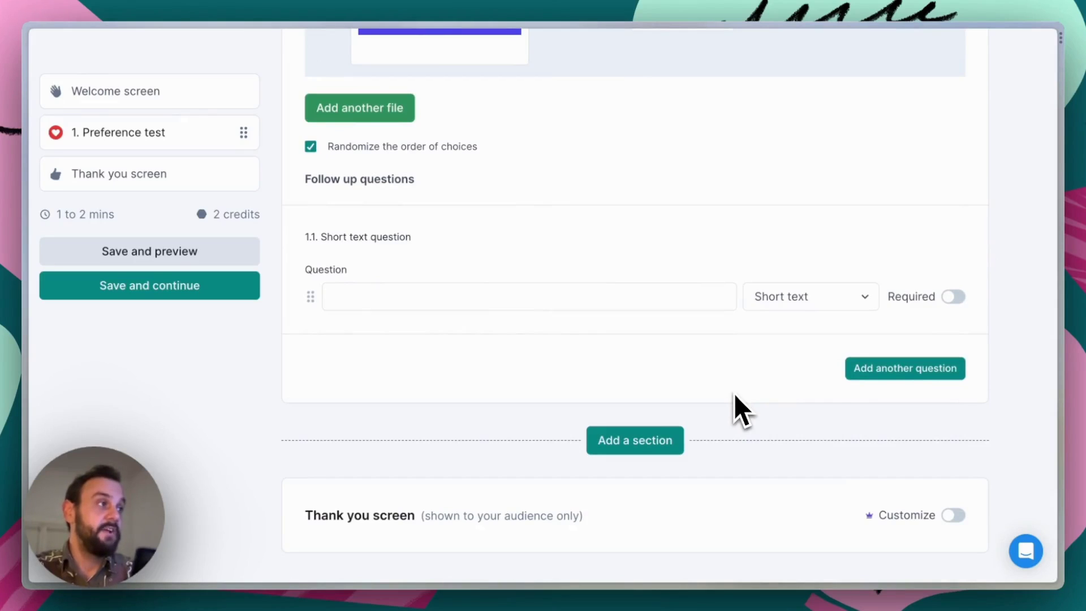
{"action": "mouse_move", "coordinate": [578, 341]}
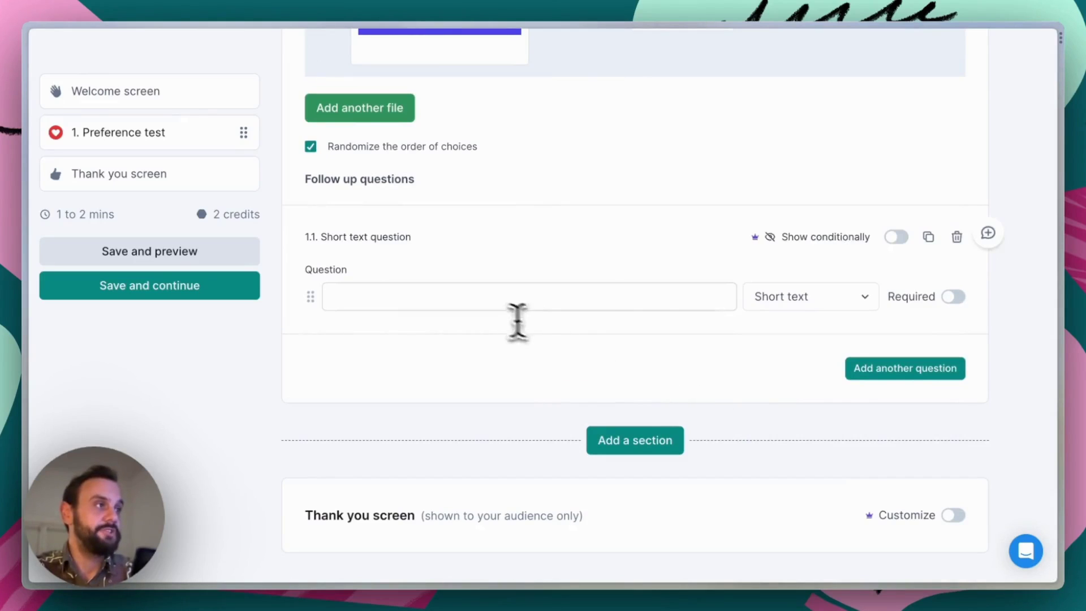
{"action": "left_click", "coordinate": [486, 299]}
{"action": "type", "text": "Why did you "}
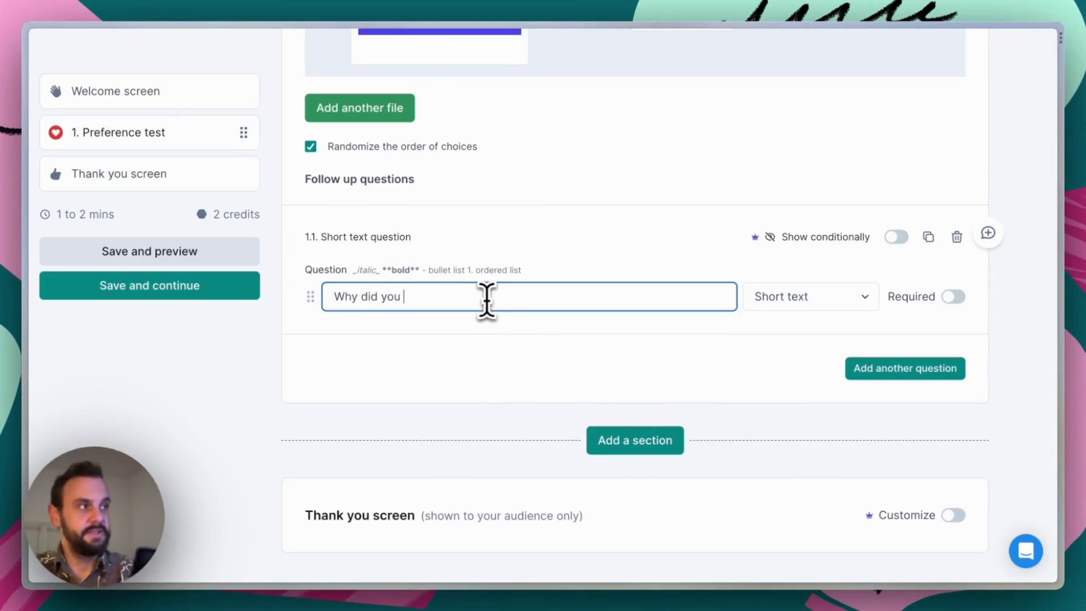
{"action": "type", "text": "choose this design"}
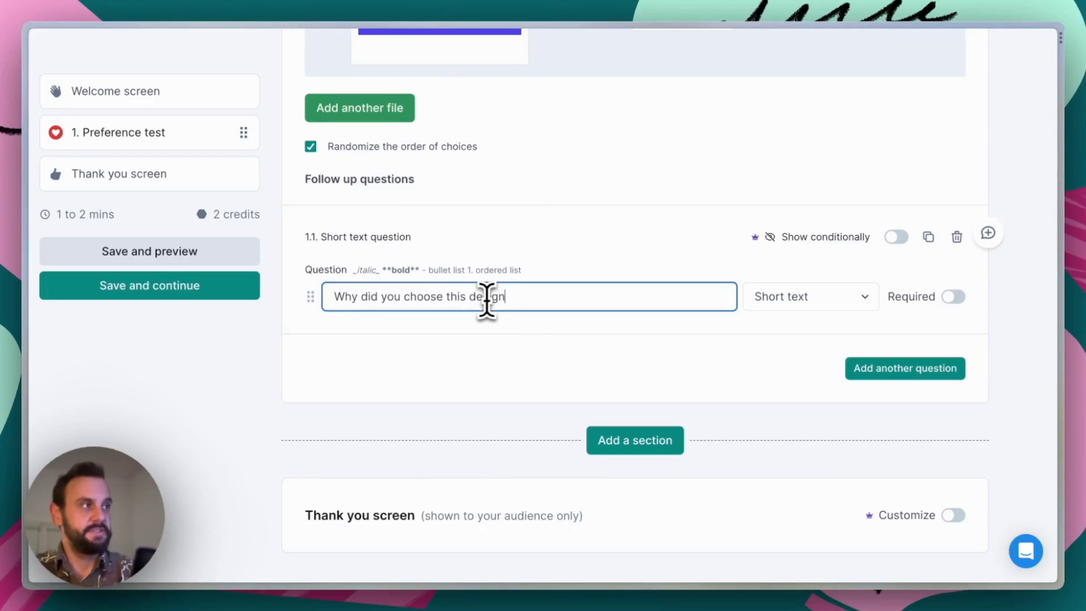
{"action": "type", "text": "?"}
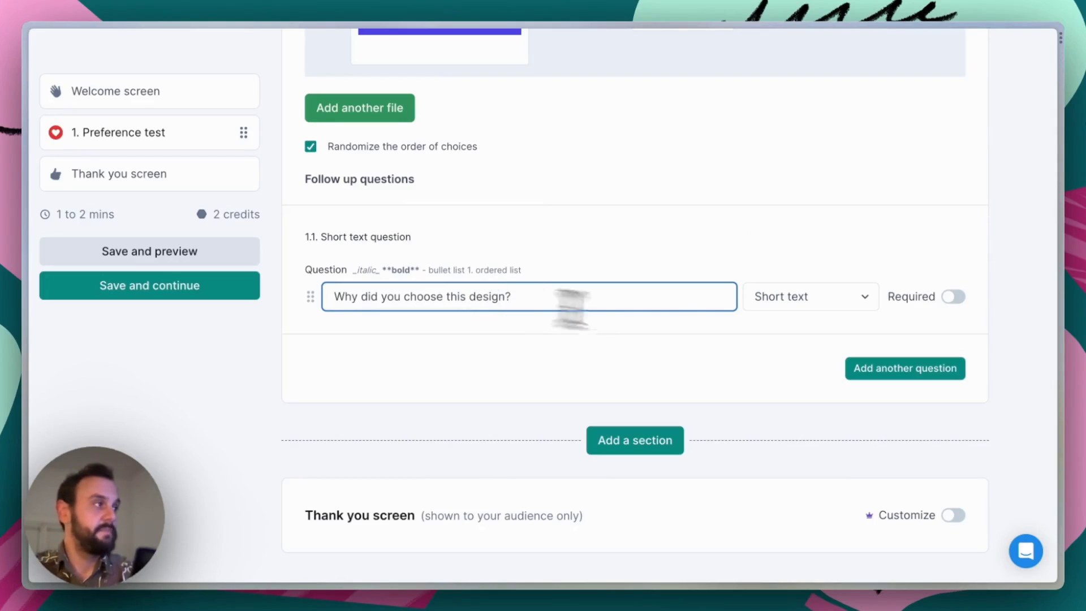
{"action": "left_click", "coordinate": [795, 299]}
{"action": "left_click", "coordinate": [792, 319]}
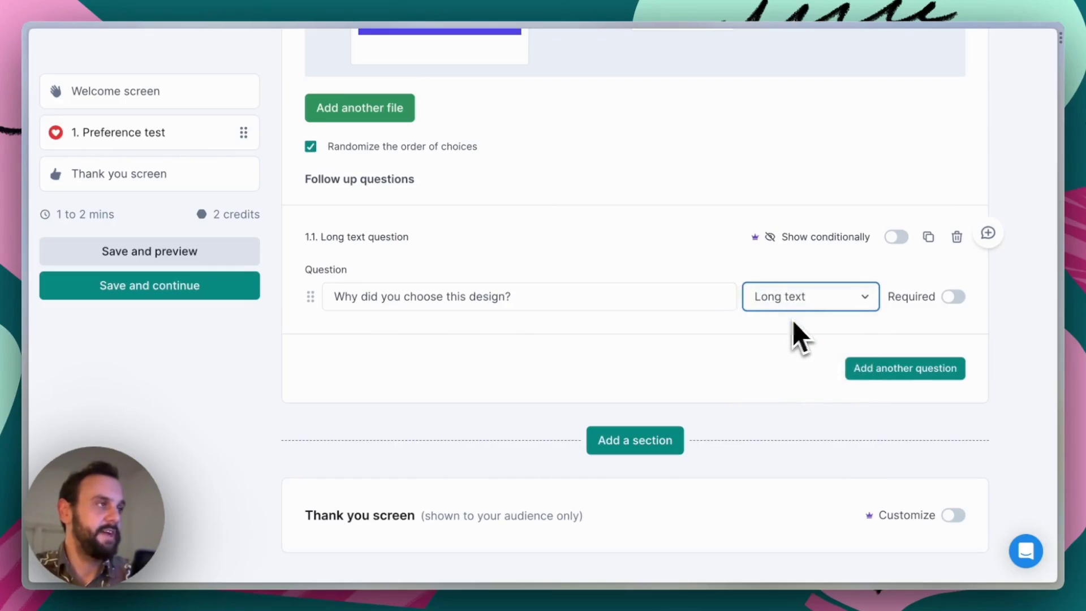
{"action": "scroll", "coordinate": [606, 410], "scroll_direction": "up", "scroll_amount": 5}
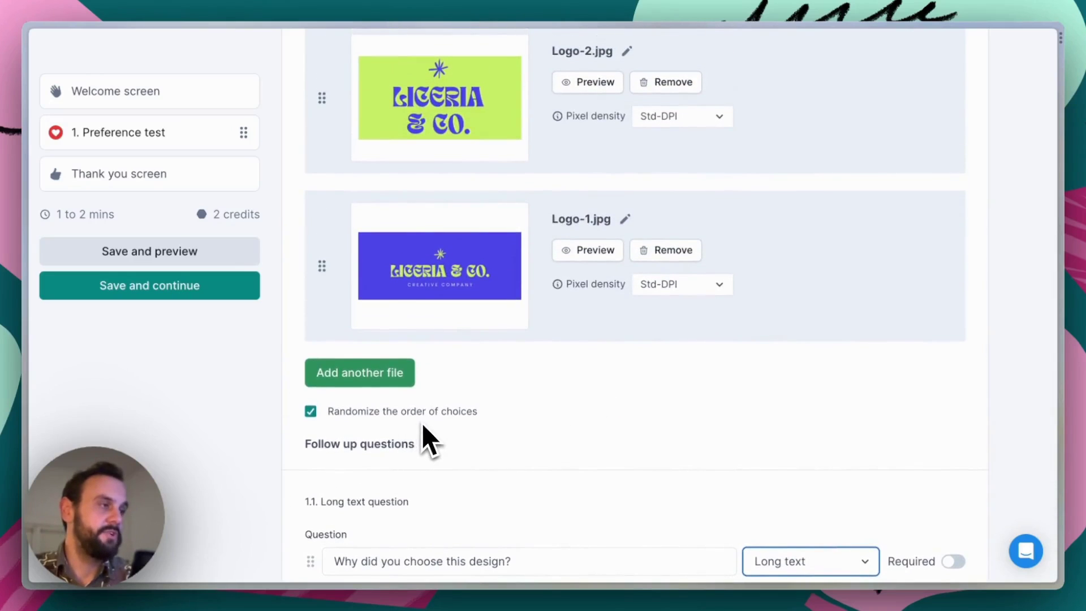
{"action": "scroll", "coordinate": [538, 447], "scroll_direction": "up", "scroll_amount": 1}
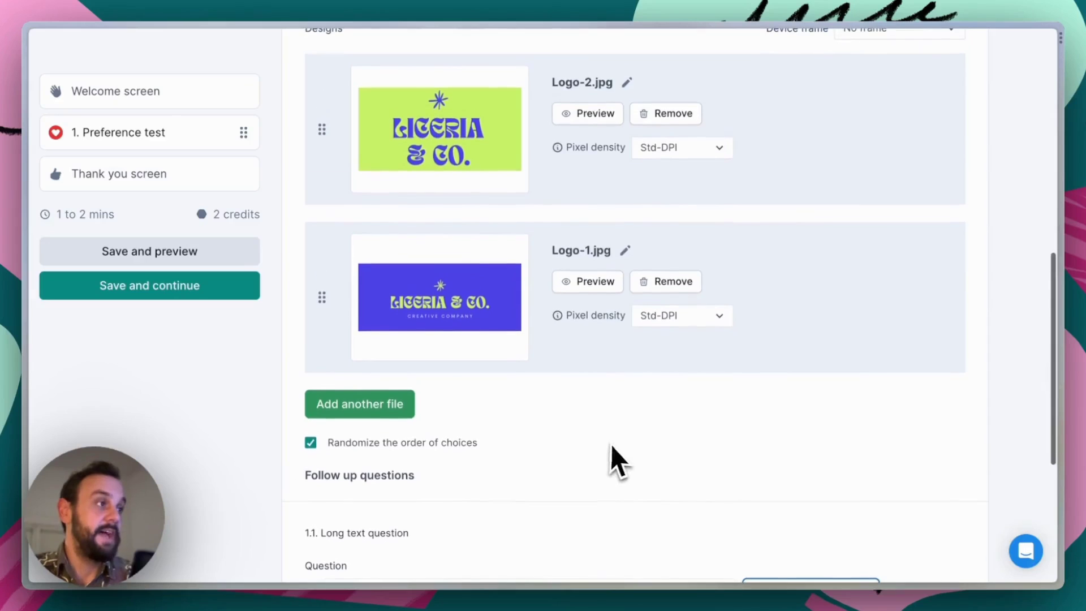
{"action": "scroll", "coordinate": [567, 474], "scroll_direction": "up", "scroll_amount": 1}
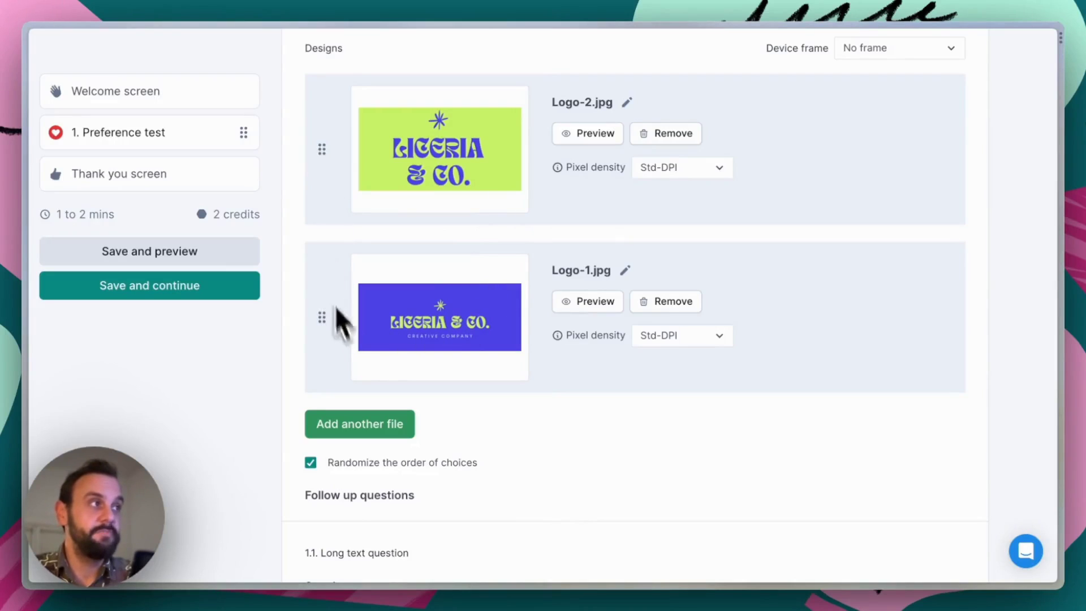
{"action": "scroll", "coordinate": [480, 311], "scroll_direction": "up", "scroll_amount": 1}
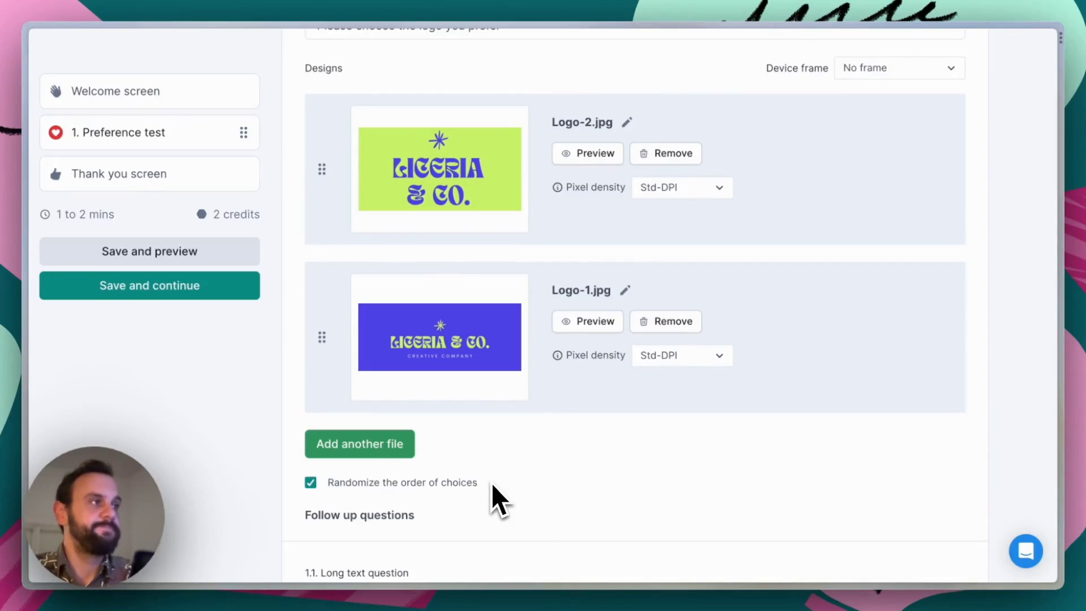
{"action": "scroll", "coordinate": [491, 483], "scroll_direction": "up", "scroll_amount": 6}
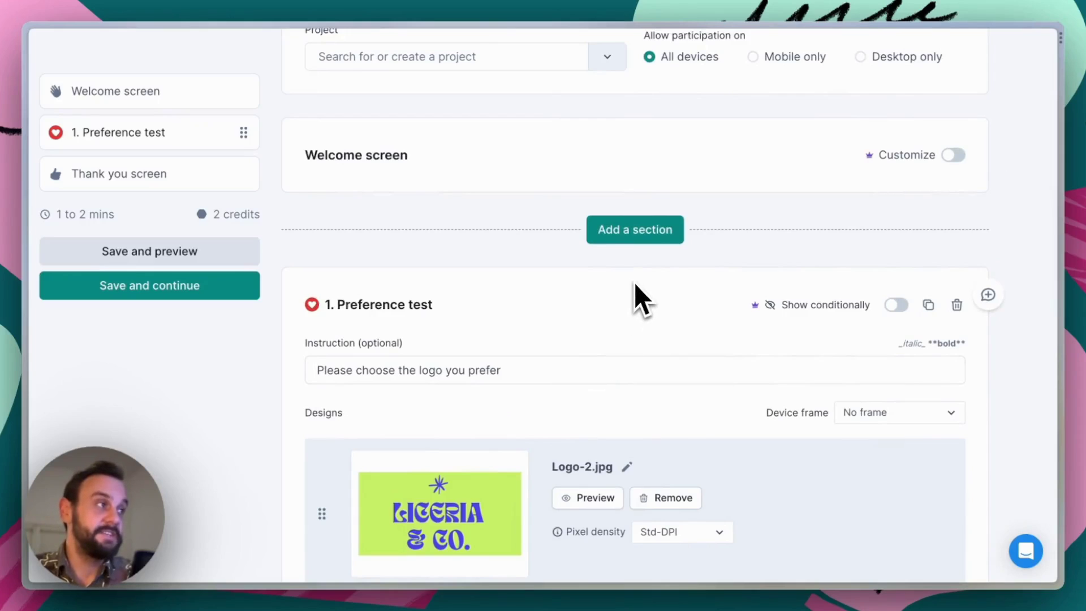
{"action": "left_click", "coordinate": [643, 231]}
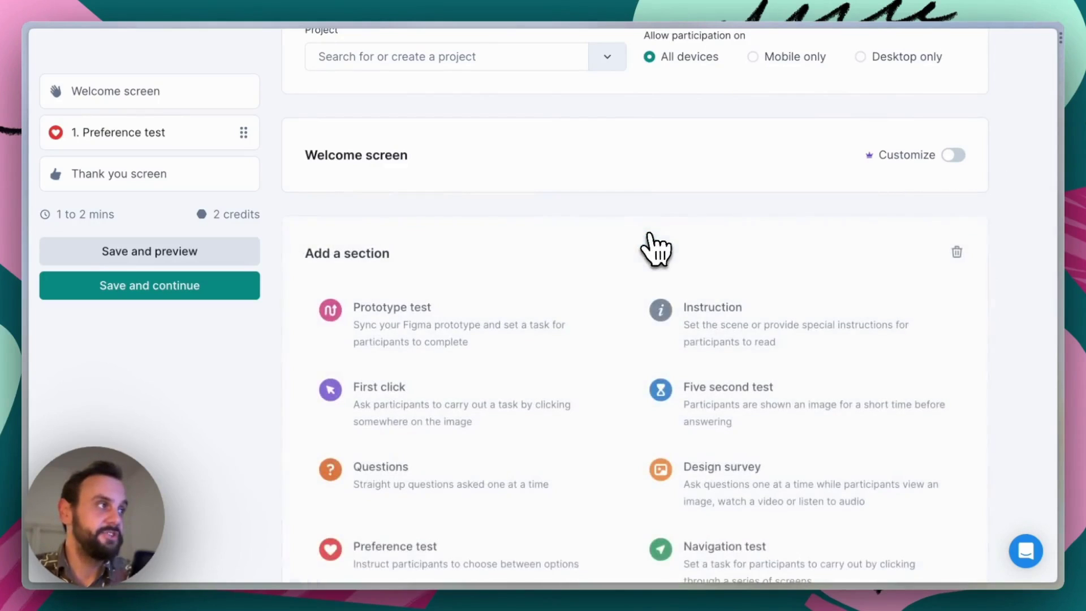
{"action": "scroll", "coordinate": [582, 443], "scroll_direction": "down", "scroll_amount": 3}
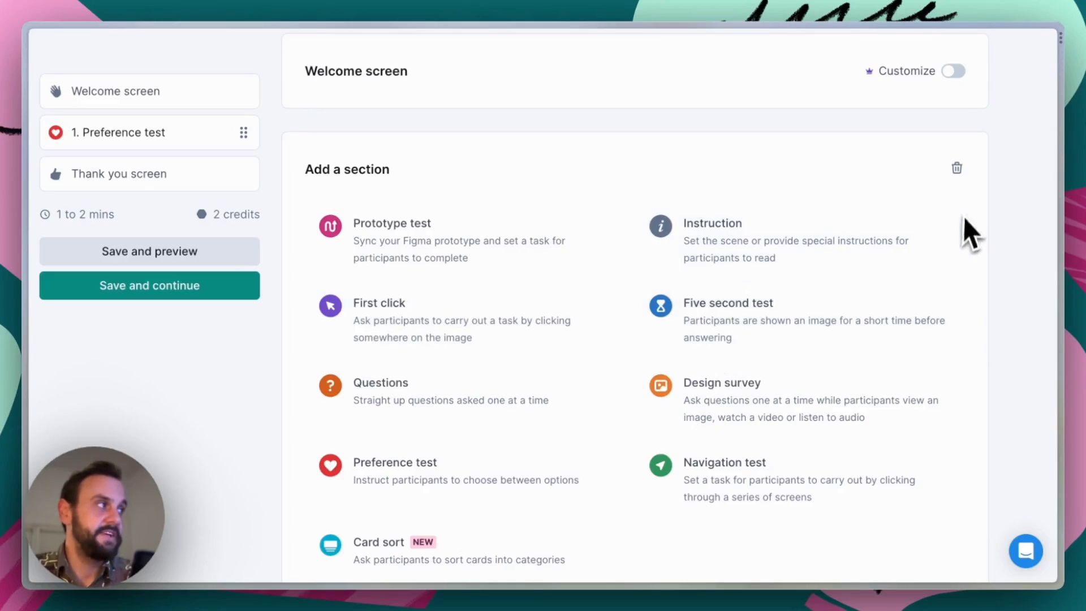
{"action": "left_click", "coordinate": [957, 168]}
Save the finished test and start an order for participants from the Lyssna panel
{"action": "scroll", "coordinate": [892, 315], "scroll_direction": "down", "scroll_amount": 8}
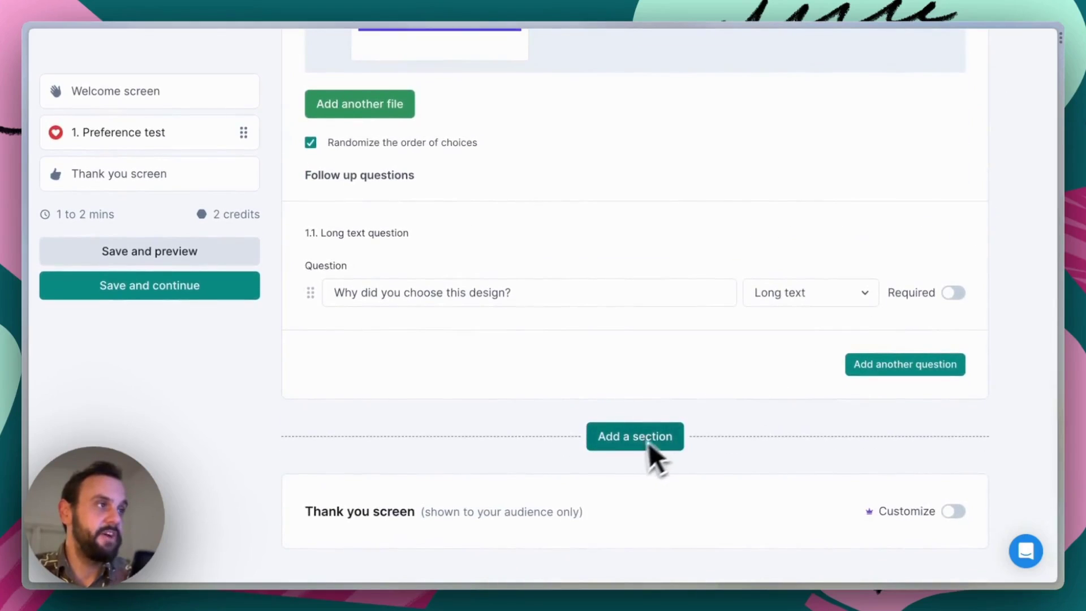
{"action": "scroll", "coordinate": [636, 340], "scroll_direction": "up", "scroll_amount": 3}
{"action": "scroll", "coordinate": [638, 339], "scroll_direction": "up", "scroll_amount": 2}
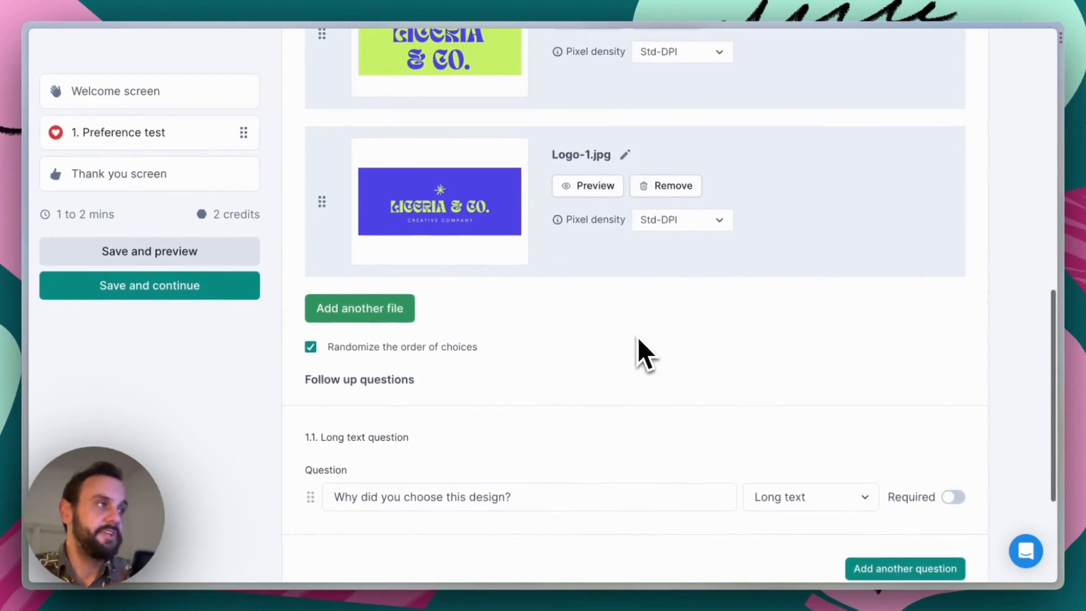
{"action": "scroll", "coordinate": [637, 339], "scroll_direction": "up", "scroll_amount": 2}
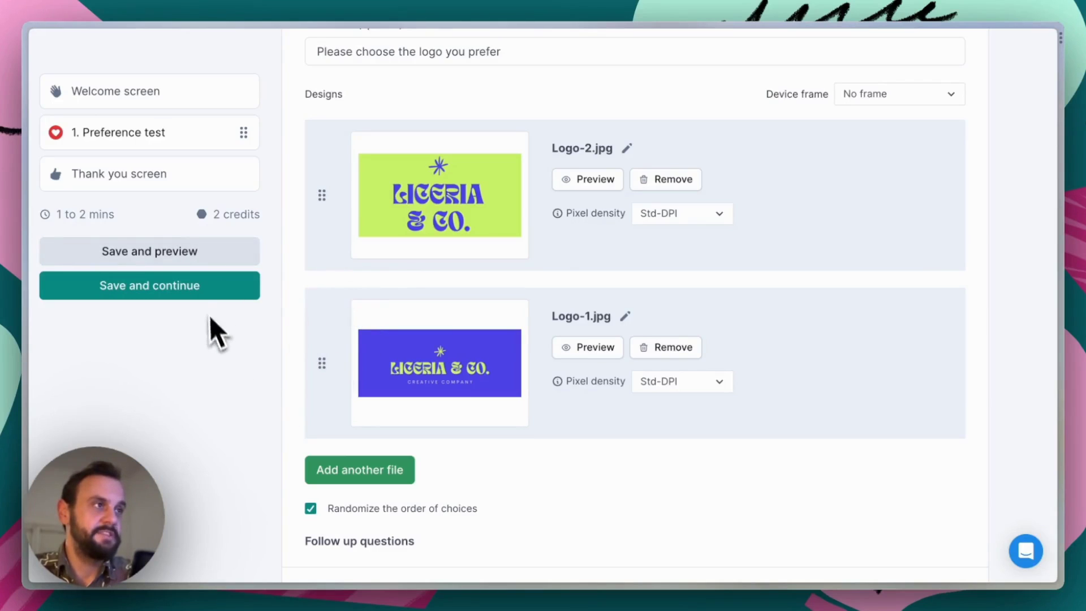
{"action": "left_click", "coordinate": [212, 291]}
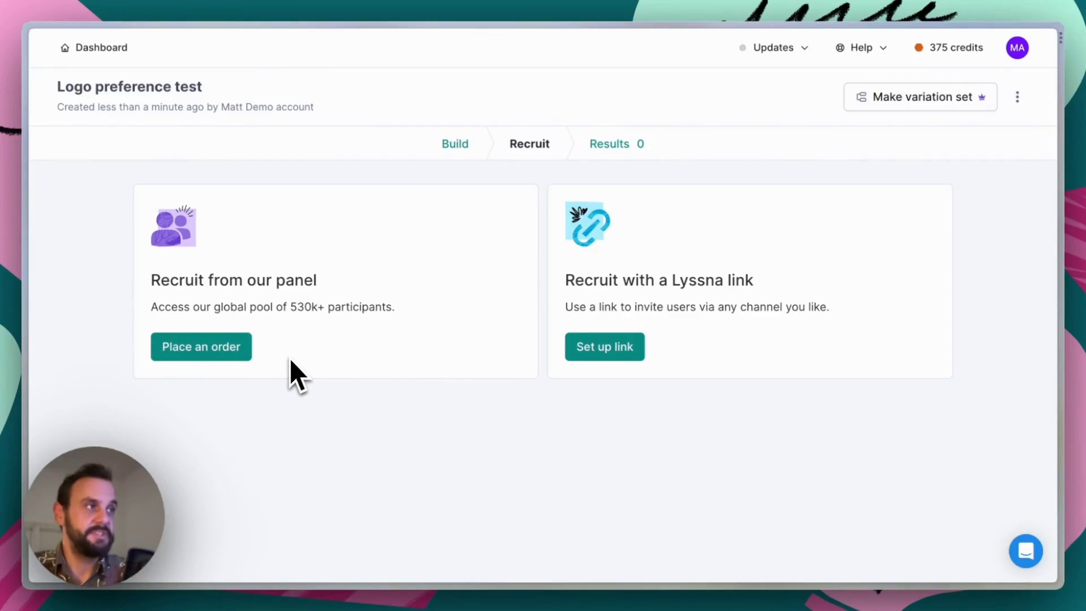
{"action": "left_click", "coordinate": [238, 350]}
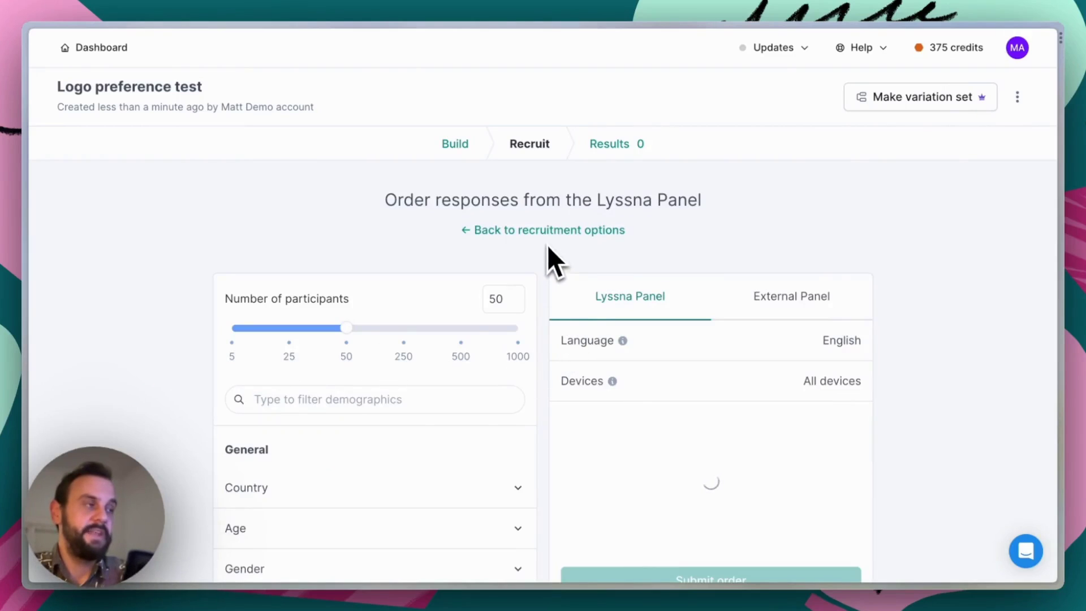
{"action": "scroll", "coordinate": [545, 304], "scroll_direction": "down", "scroll_amount": 2}
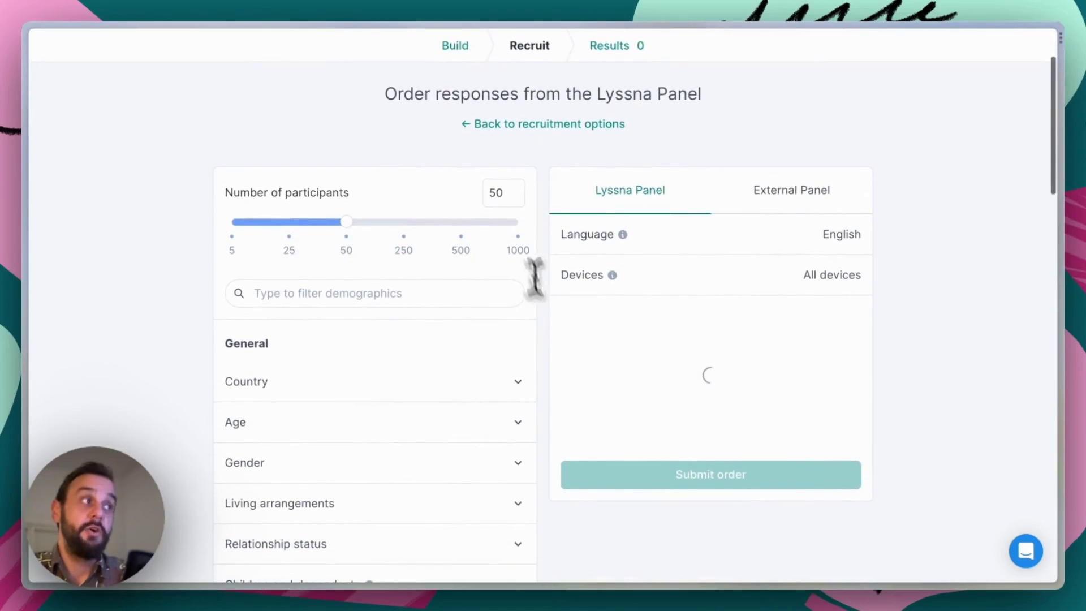
Set the number of participants to 25 and look through the available demographic filters
{"action": "double_click", "coordinate": [497, 194]}
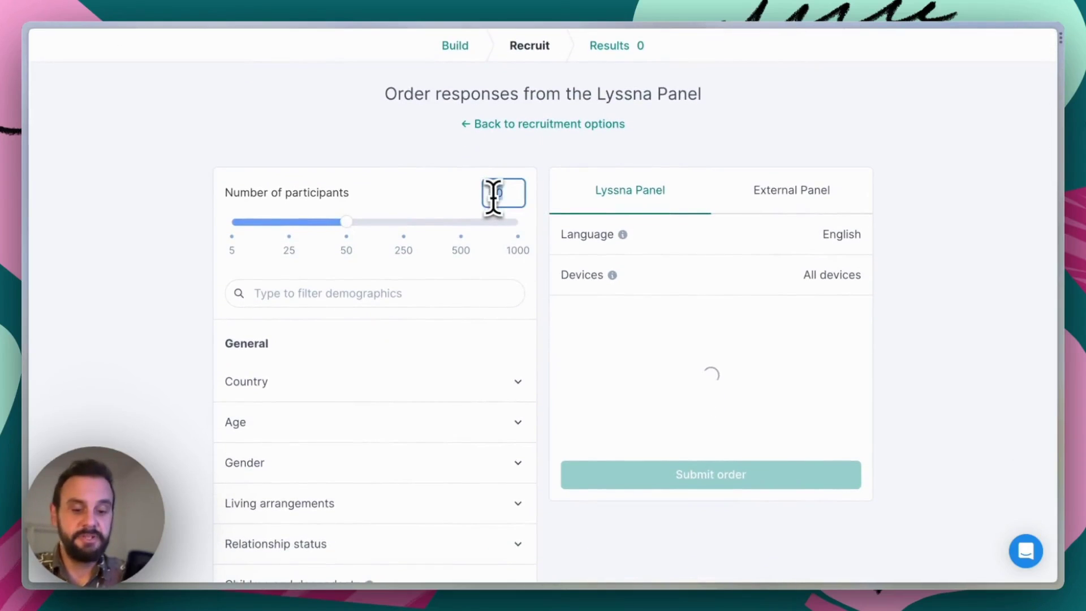
{"action": "type", "text": "25"}
{"action": "scroll", "coordinate": [540, 153], "scroll_direction": "down", "scroll_amount": 1}
{"action": "scroll", "coordinate": [539, 153], "scroll_direction": "down", "scroll_amount": 2}
{"action": "scroll", "coordinate": [407, 379], "scroll_direction": "down", "scroll_amount": 8}
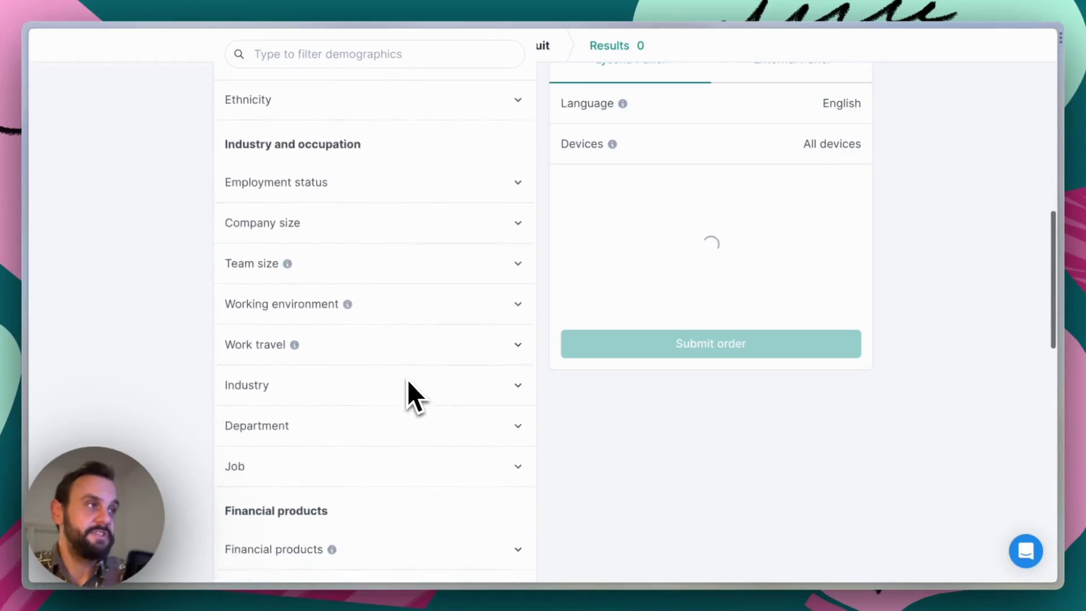
{"action": "scroll", "coordinate": [407, 379], "scroll_direction": "down", "scroll_amount": 6}
{"action": "scroll", "coordinate": [408, 379], "scroll_direction": "up", "scroll_amount": 15}
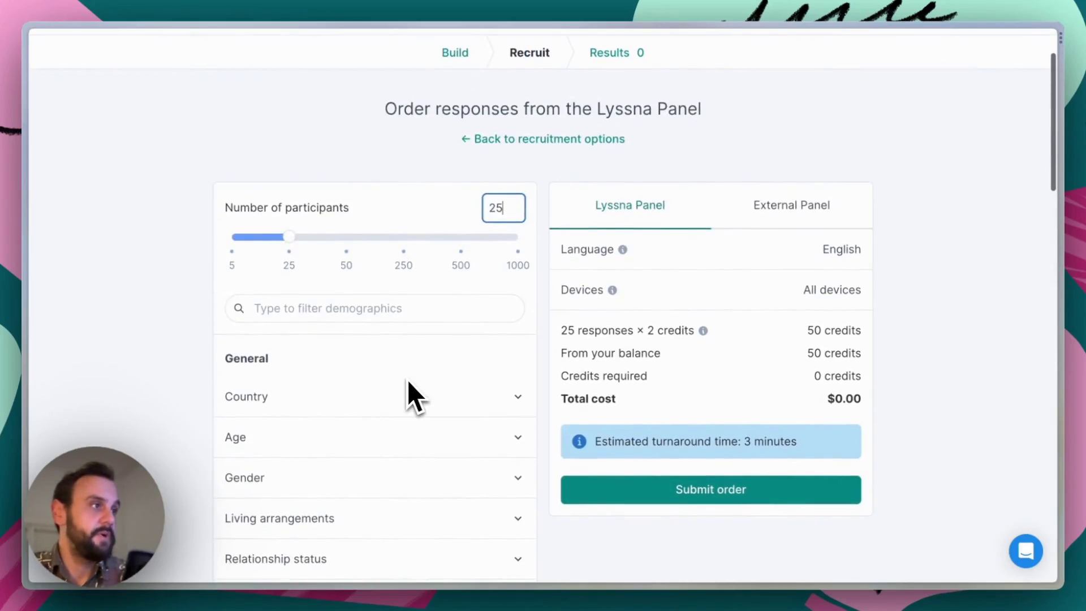
Restrict the order's participants to the United Kingdom with the Country demographic filter
{"action": "left_click", "coordinate": [402, 406]}
{"action": "scroll", "coordinate": [400, 412], "scroll_direction": "down", "scroll_amount": 2}
{"action": "left_click", "coordinate": [371, 362]}
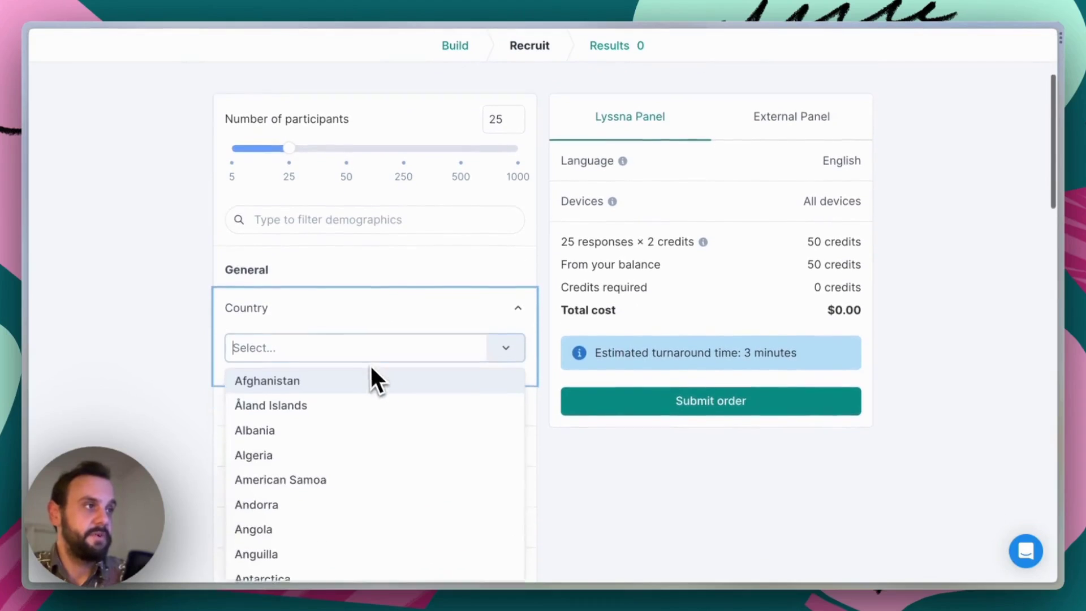
{"action": "type", "text": "uni"}
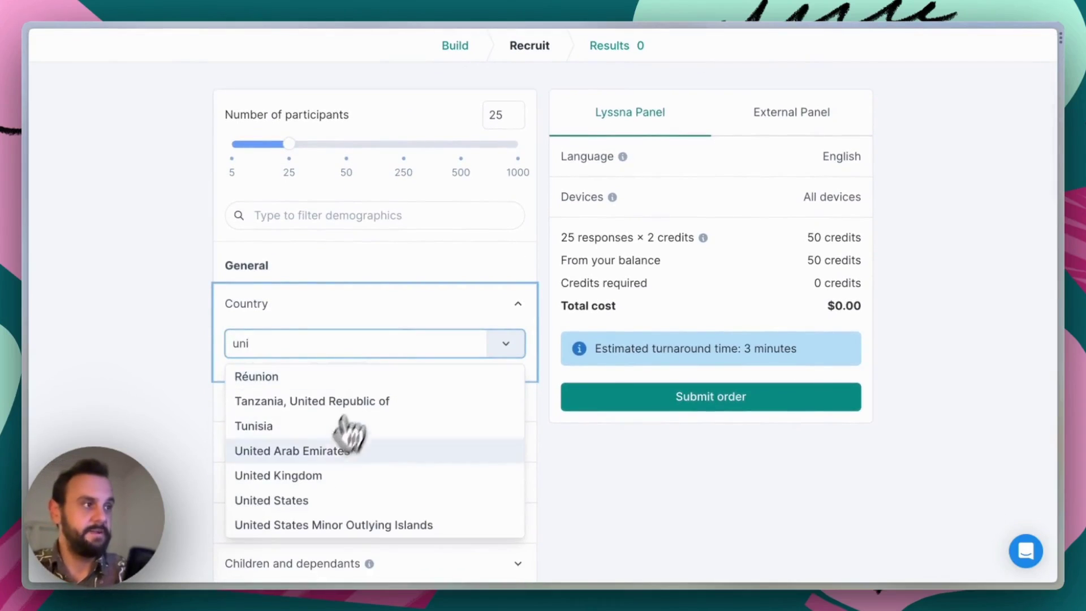
{"action": "left_click", "coordinate": [322, 480]}
Expand the Gender and Age demographic filters to show their options
{"action": "scroll", "coordinate": [543, 554], "scroll_direction": "down", "scroll_amount": 2}
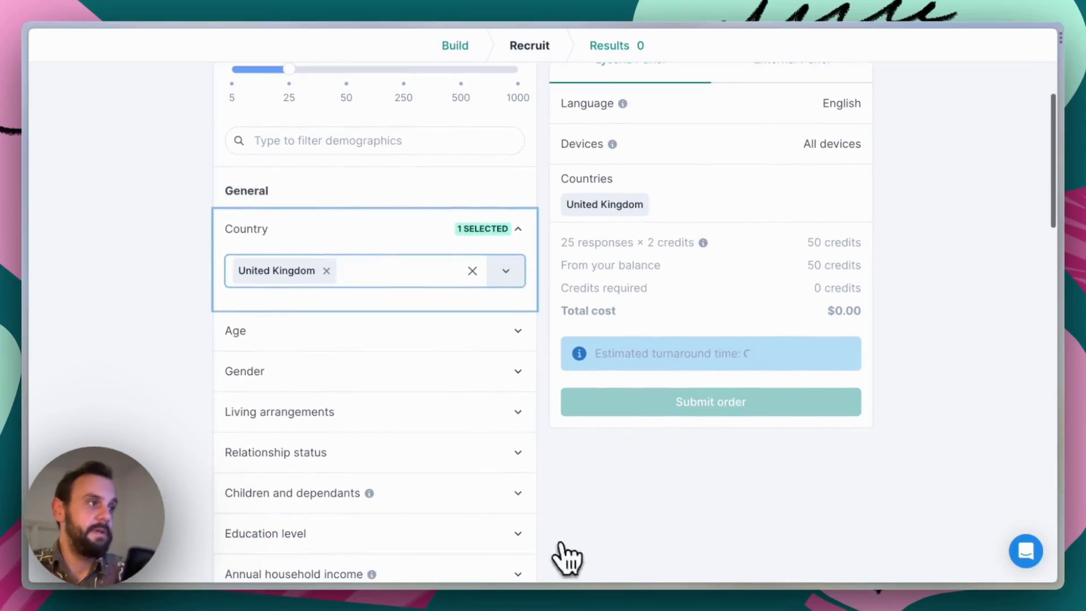
{"action": "left_click", "coordinate": [395, 380]}
{"action": "left_click", "coordinate": [379, 334]}
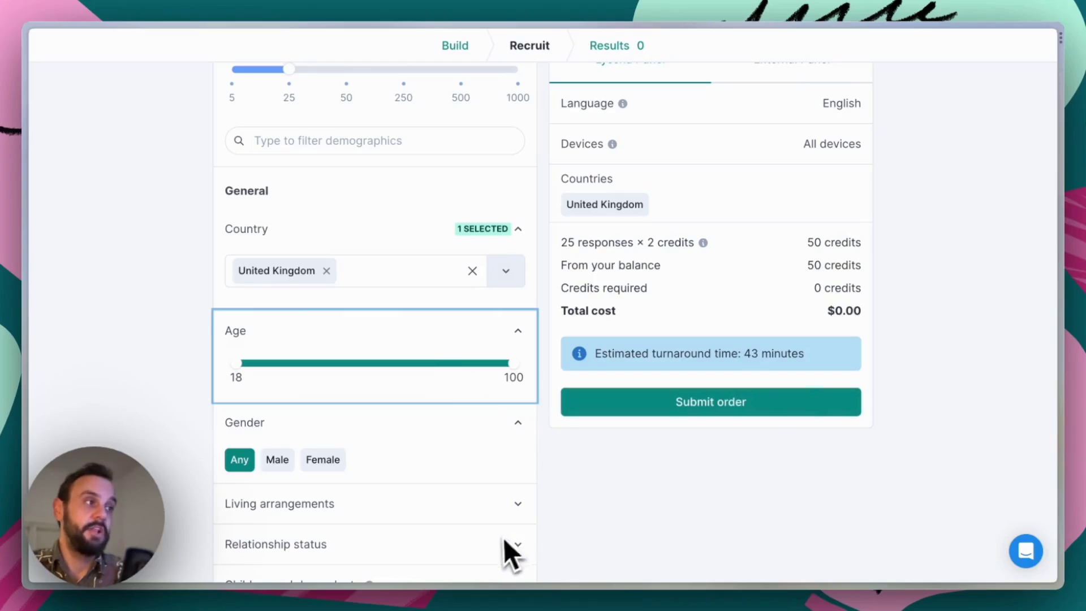
Review the remaining demographic filters and the order summary, including credits, total cost and estimated turnaround time
{"action": "scroll", "coordinate": [490, 548], "scroll_direction": "down", "scroll_amount": 10}
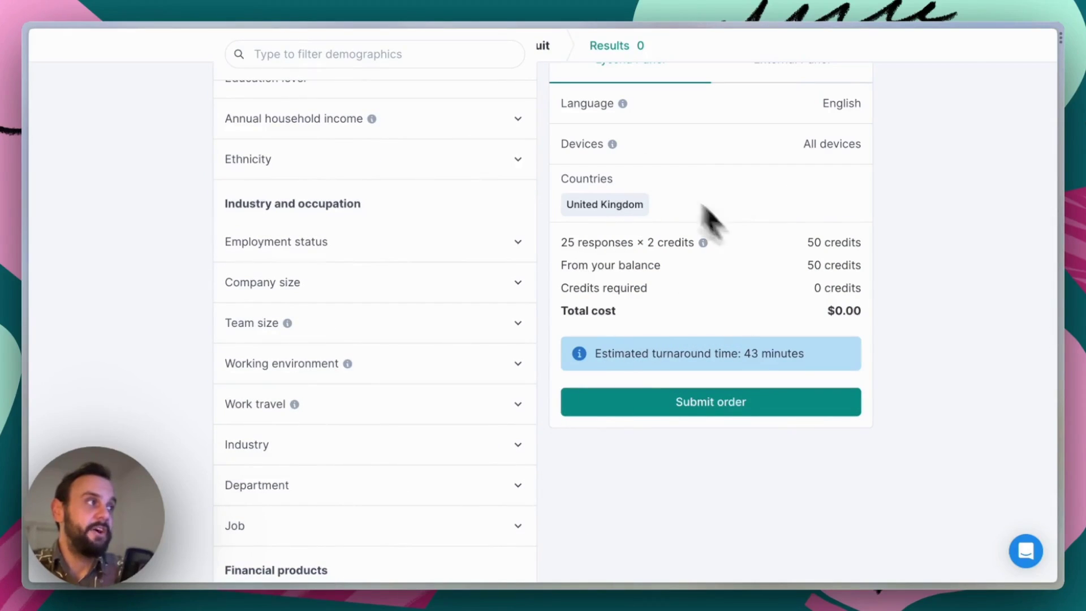
{"action": "scroll", "coordinate": [763, 228], "scroll_direction": "up", "scroll_amount": 1}
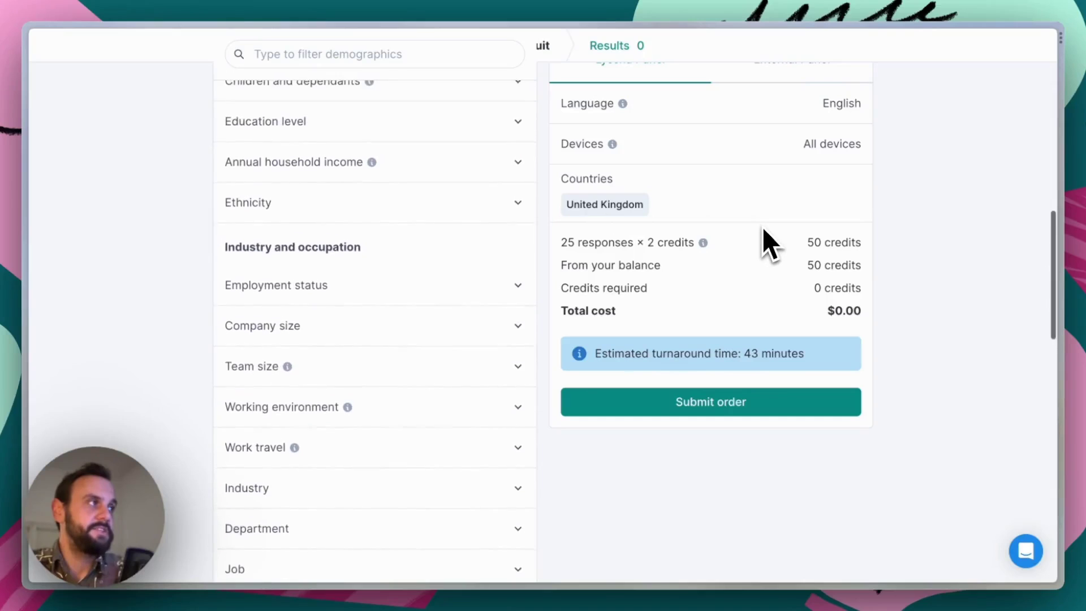
{"action": "scroll", "coordinate": [925, 233], "scroll_direction": "up", "scroll_amount": 5}
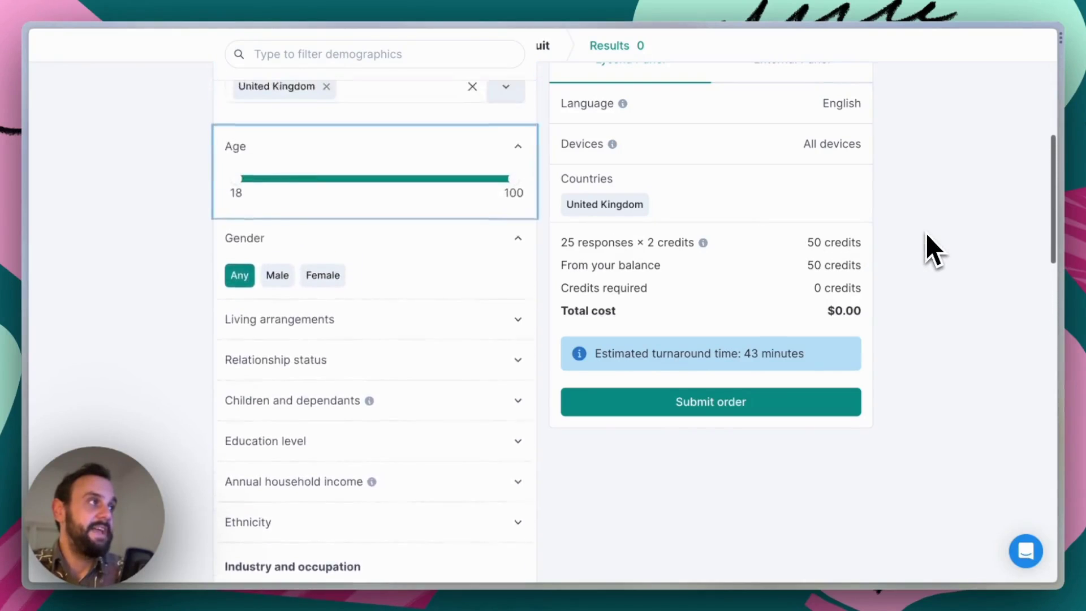
{"action": "scroll", "coordinate": [926, 233], "scroll_direction": "up", "scroll_amount": 2}
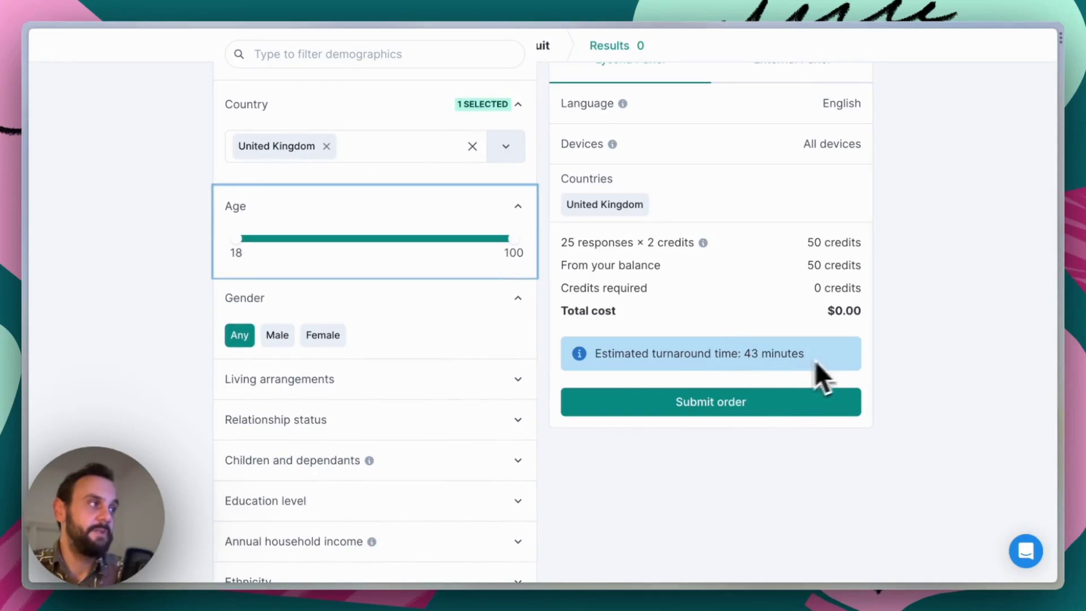
{"action": "scroll", "coordinate": [887, 333], "scroll_direction": "up", "scroll_amount": 7}
{"action": "scroll", "coordinate": [887, 333], "scroll_direction": "down", "scroll_amount": 3}
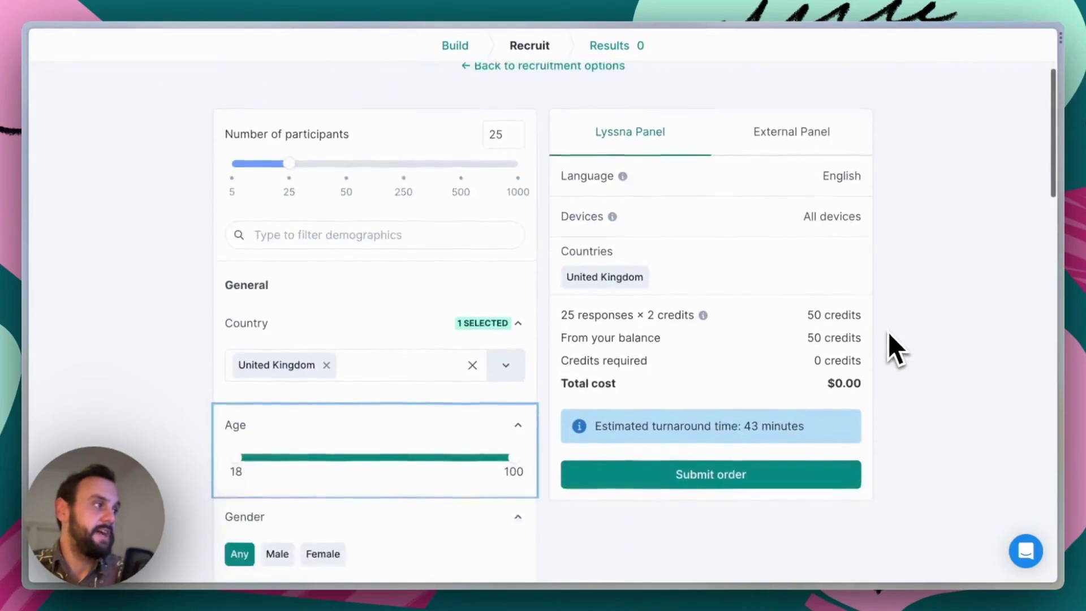
{"action": "scroll", "coordinate": [889, 330], "scroll_direction": "down", "scroll_amount": 1}
{"action": "scroll", "coordinate": [890, 328], "scroll_direction": "up", "scroll_amount": 1}
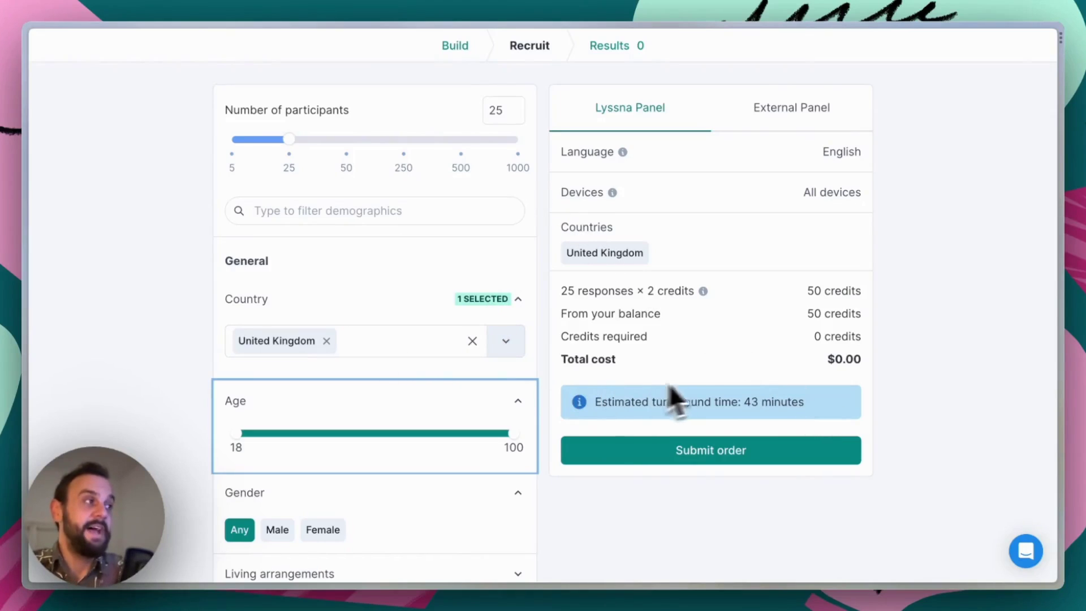
{"action": "scroll", "coordinate": [899, 298], "scroll_direction": "up", "scroll_amount": 2}
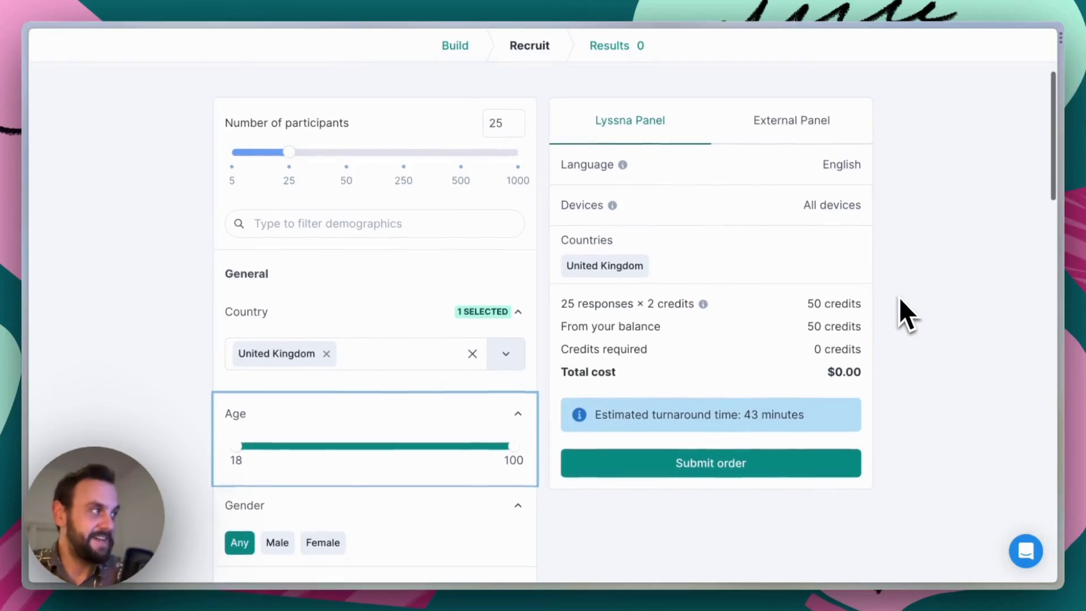
{"action": "scroll", "coordinate": [899, 298], "scroll_direction": "up", "scroll_amount": 3}
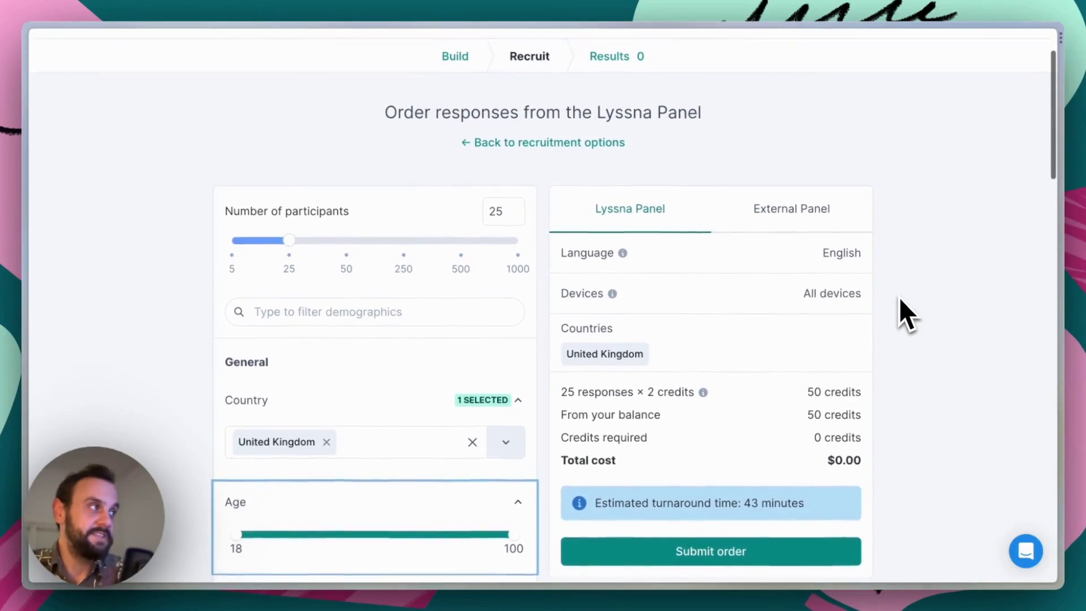
{"action": "scroll", "coordinate": [899, 298], "scroll_direction": "up", "scroll_amount": 3}
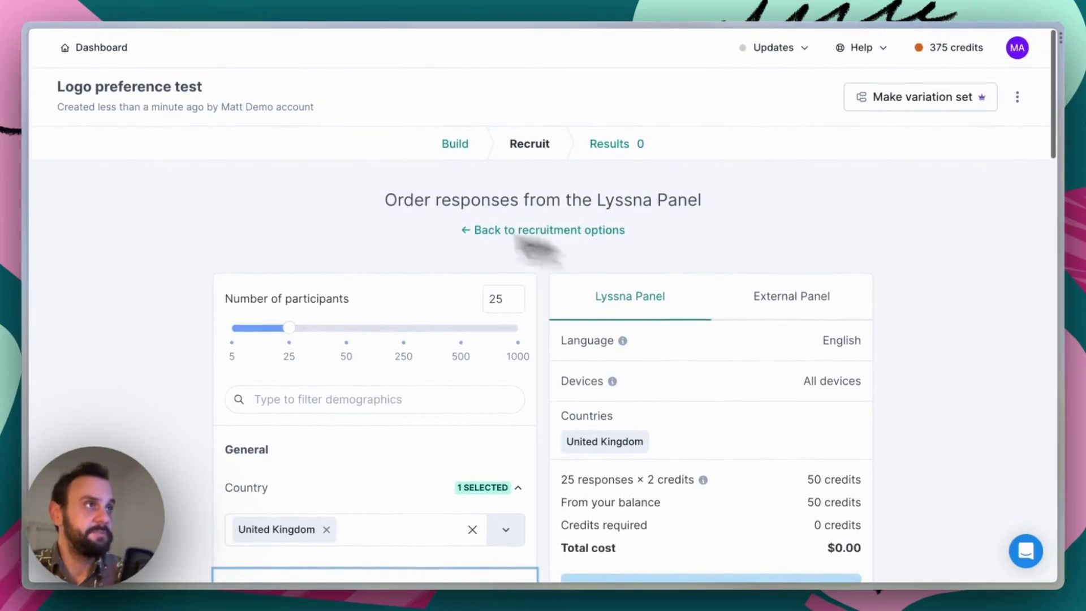
Return to the dashboard and open the results of the completed "Logo preference test w/ results"
{"action": "left_click", "coordinate": [135, 59]}
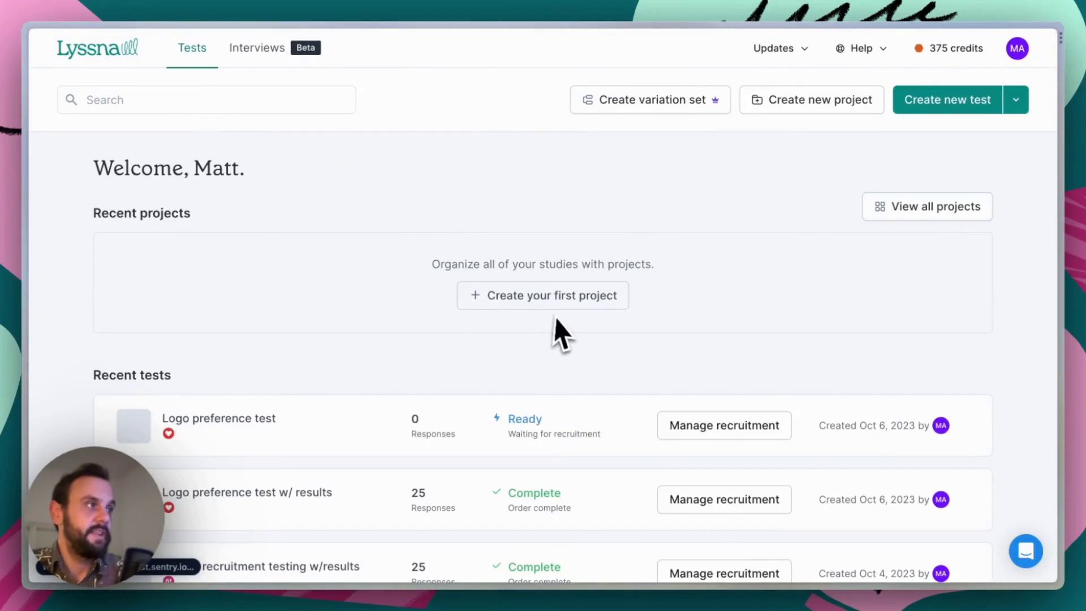
{"action": "scroll", "coordinate": [534, 355], "scroll_direction": "down", "scroll_amount": 1}
{"action": "scroll", "coordinate": [532, 354], "scroll_direction": "down", "scroll_amount": 4}
{"action": "left_click", "coordinate": [534, 377]}
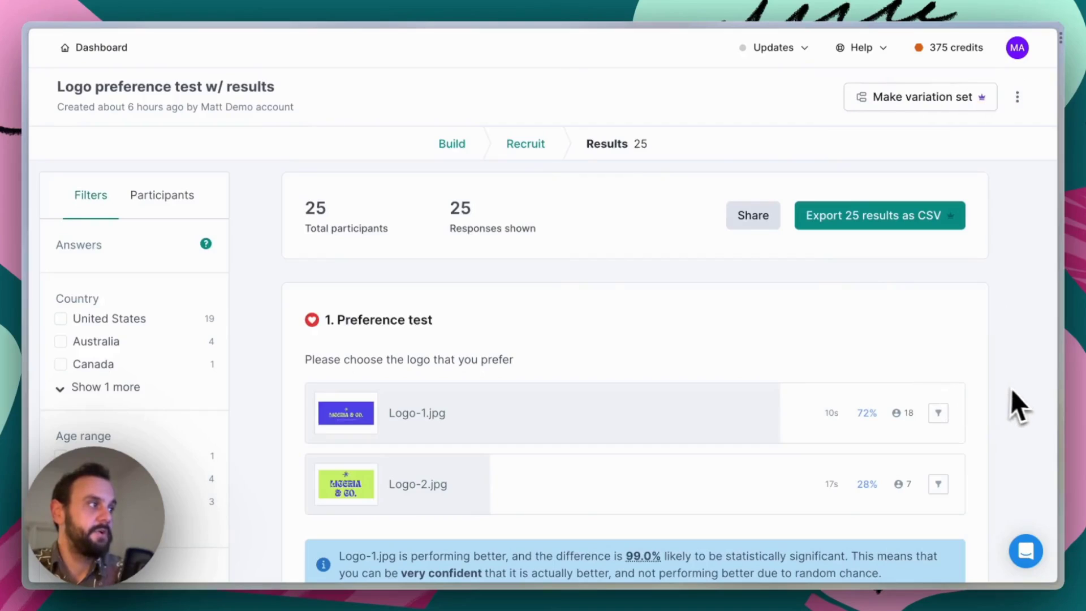
Examine how the two logos compare in the preference results and the statistical significance of the difference
{"action": "scroll", "coordinate": [1017, 389], "scroll_direction": "down", "scroll_amount": 2}
{"action": "scroll", "coordinate": [1021, 389], "scroll_direction": "down", "scroll_amount": 2}
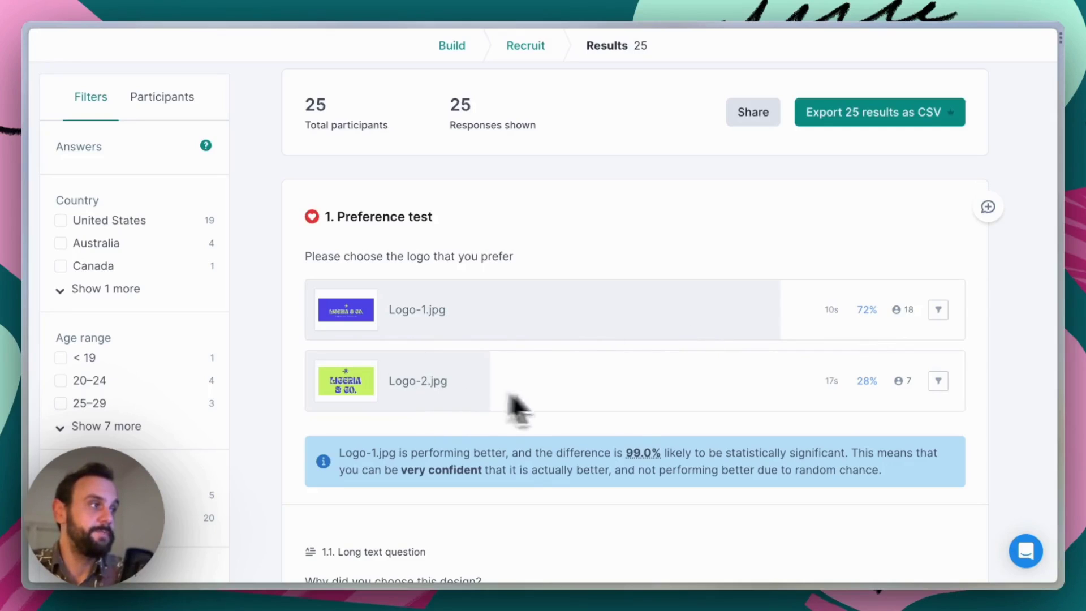
{"action": "scroll", "coordinate": [584, 397], "scroll_direction": "down", "scroll_amount": 1}
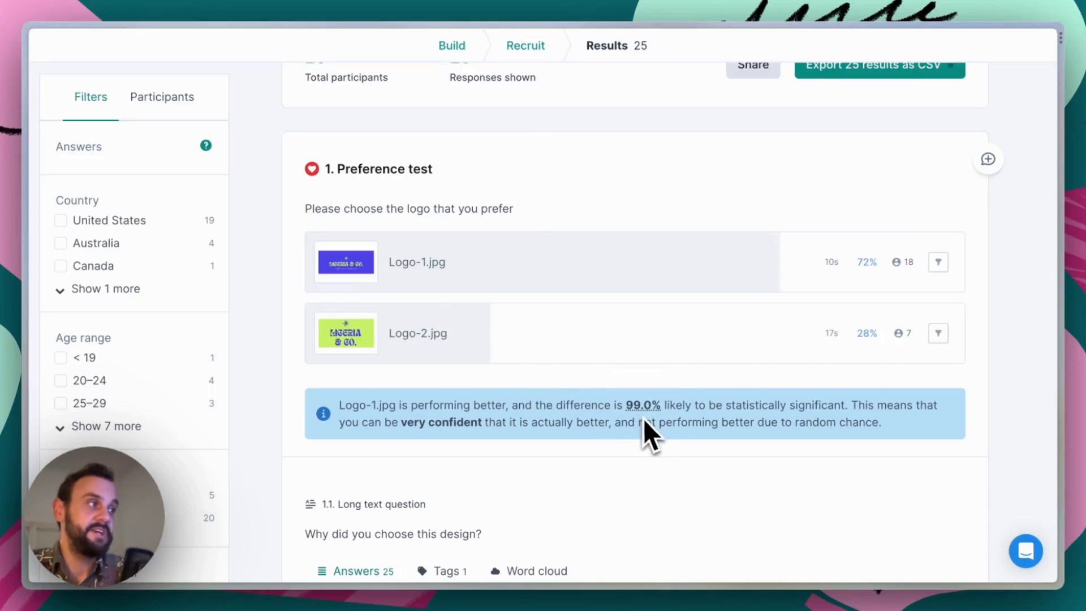
{"action": "mouse_move", "coordinate": [647, 417]}
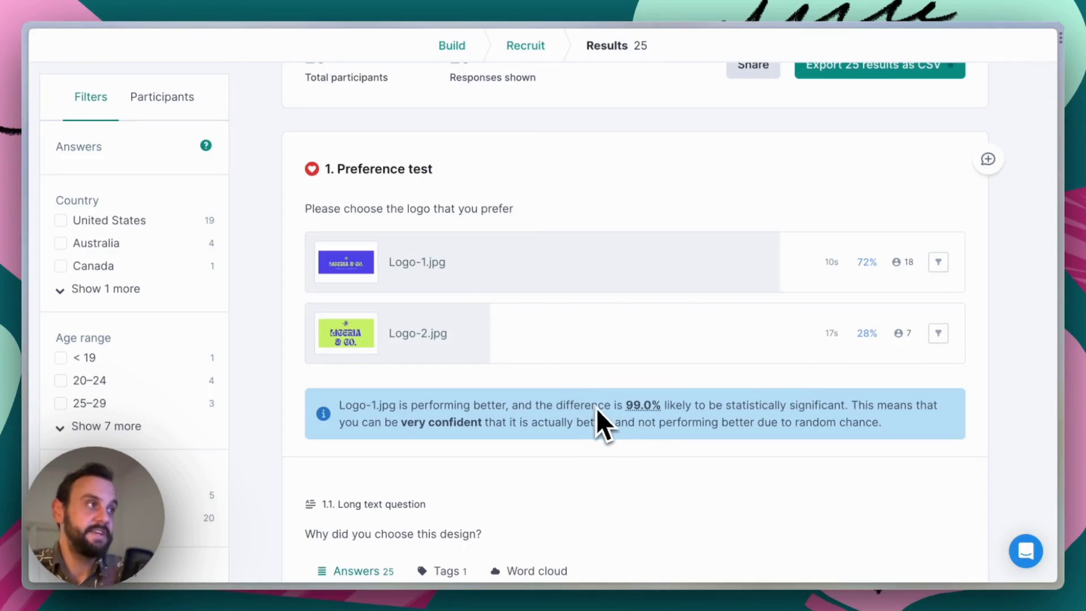
{"action": "scroll", "coordinate": [657, 429], "scroll_direction": "down", "scroll_amount": 1}
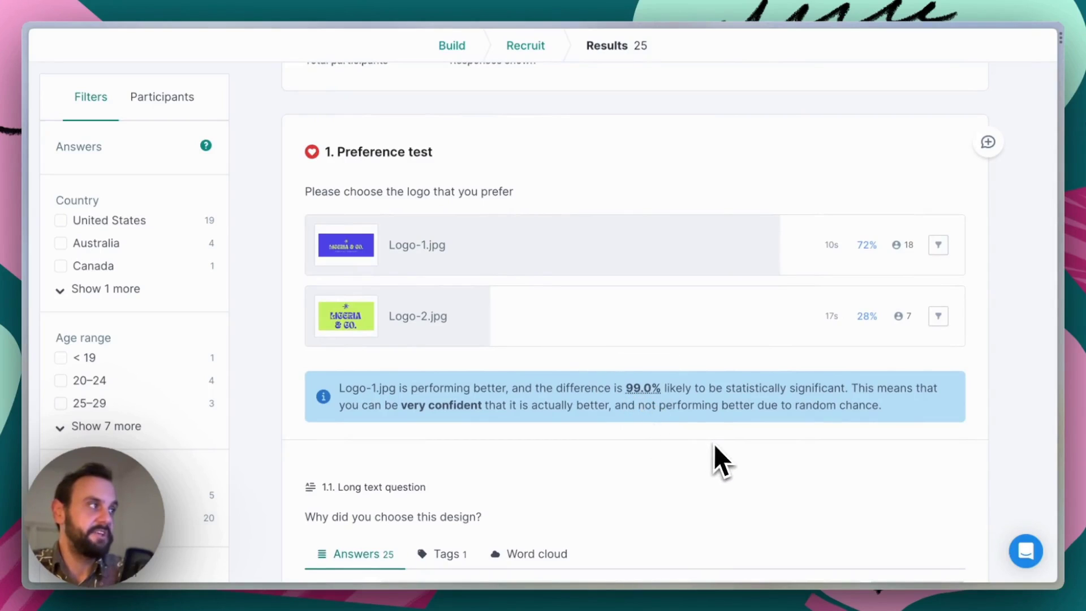
Read through the participants' answers to the follow-up question "Why did you choose this design?"
{"action": "scroll", "coordinate": [972, 395], "scroll_direction": "down", "scroll_amount": 3}
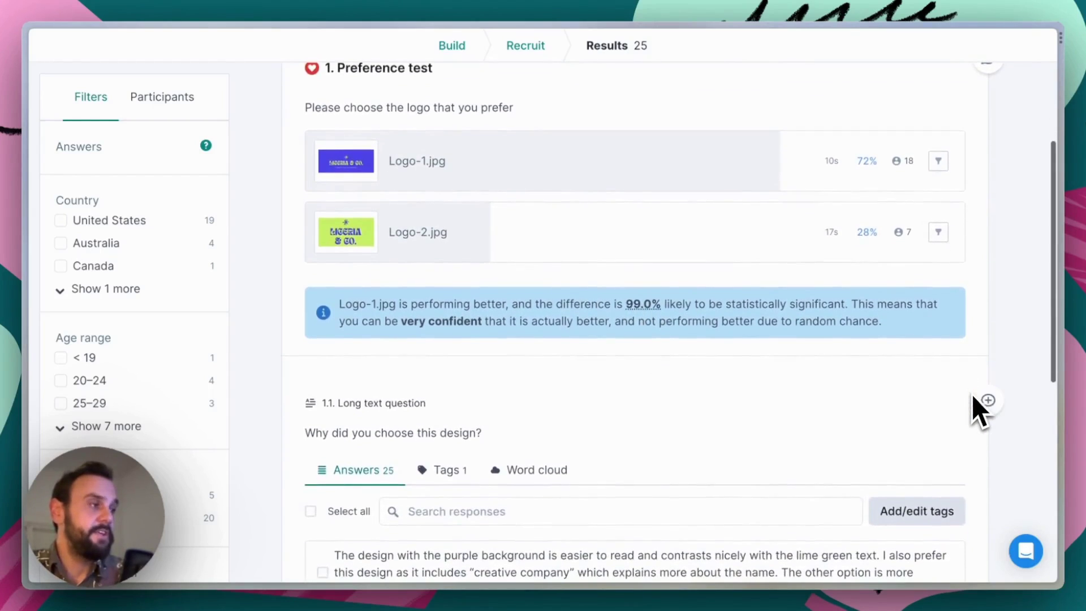
{"action": "scroll", "coordinate": [971, 394], "scroll_direction": "down", "scroll_amount": 3}
{"action": "scroll", "coordinate": [991, 397], "scroll_direction": "down", "scroll_amount": 2}
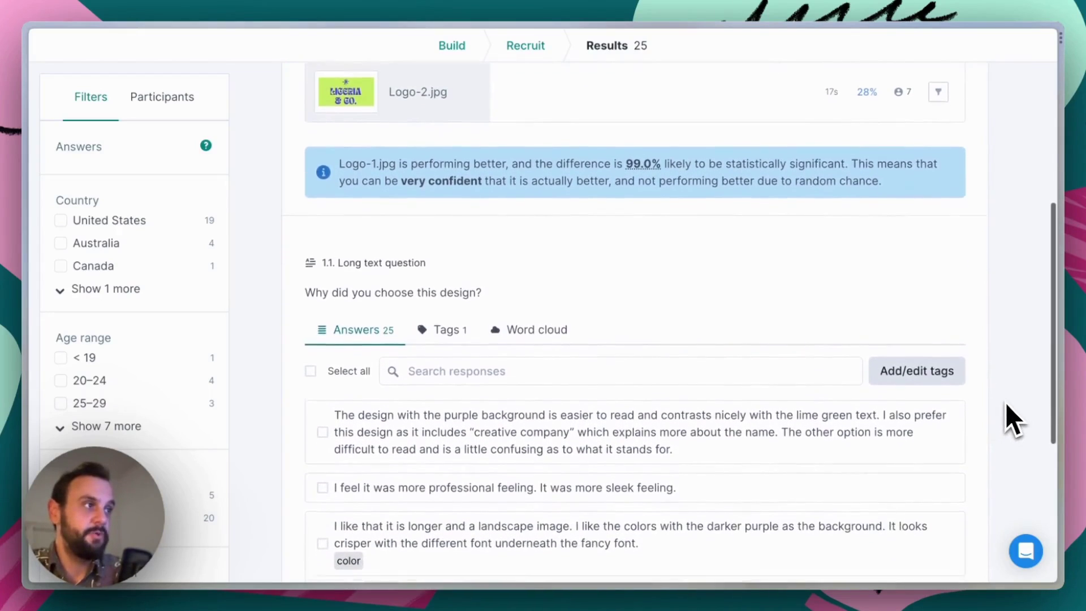
{"action": "scroll", "coordinate": [1006, 403], "scroll_direction": "down", "scroll_amount": 3}
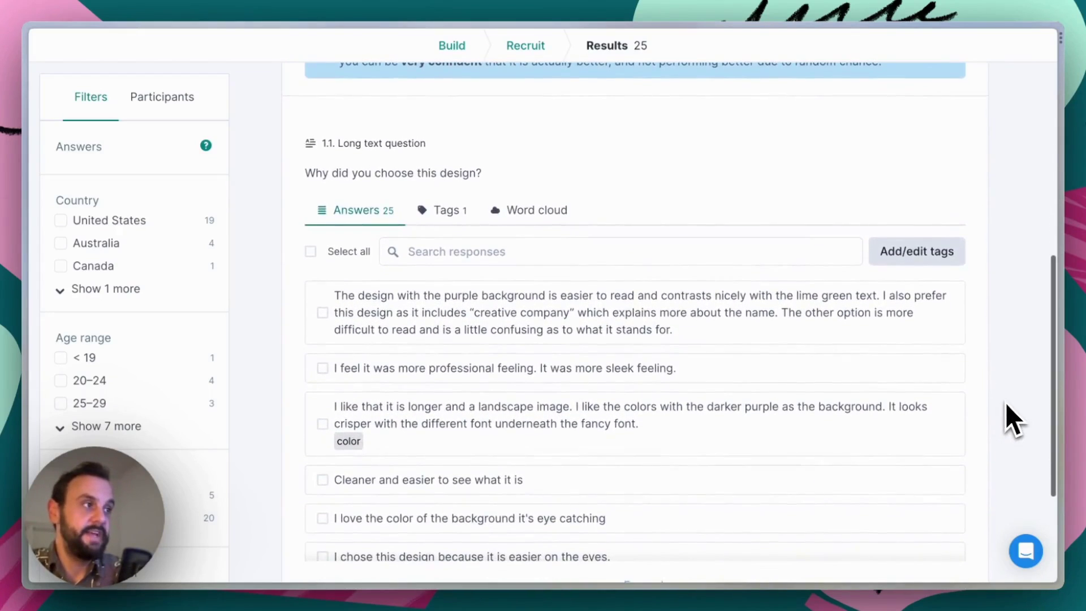
{"action": "scroll", "coordinate": [731, 422], "scroll_direction": "down", "scroll_amount": 2}
{"action": "scroll", "coordinate": [731, 422], "scroll_direction": "down", "scroll_amount": 8}
{"action": "scroll", "coordinate": [730, 422], "scroll_direction": "down", "scroll_amount": 3}
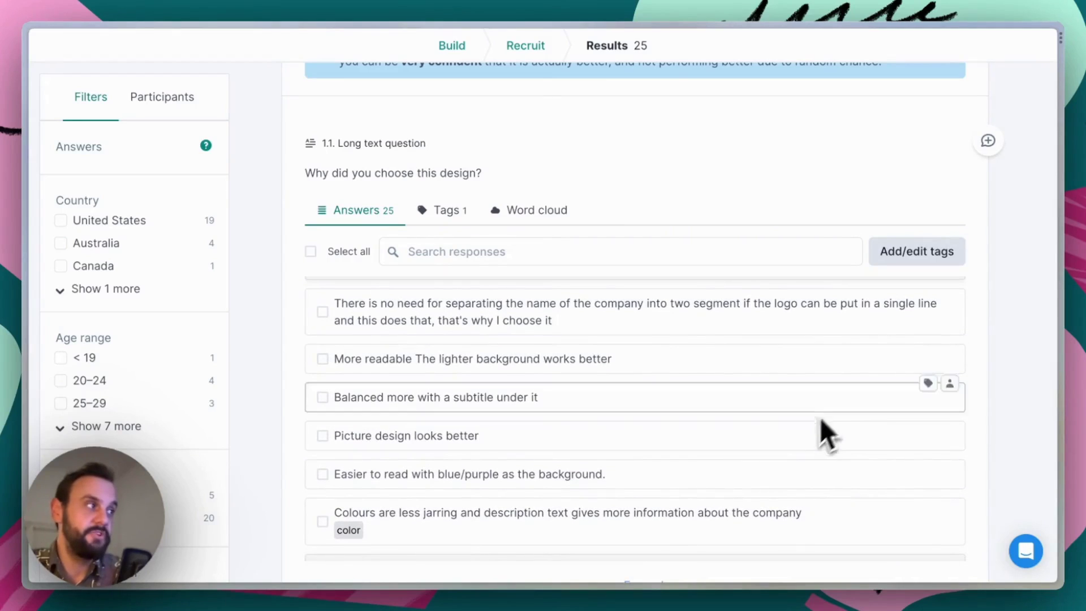
Filter the results to participants who chose Logo-1.jpg and read their follow-up answers
{"action": "scroll", "coordinate": [1021, 291], "scroll_direction": "up", "scroll_amount": 5}
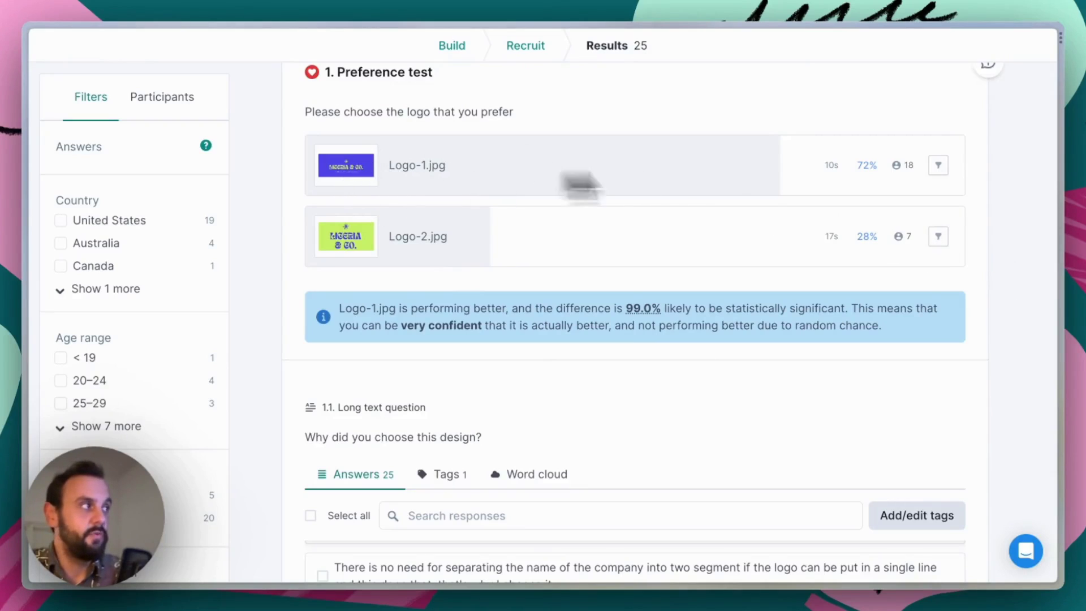
{"action": "left_click", "coordinate": [939, 165]}
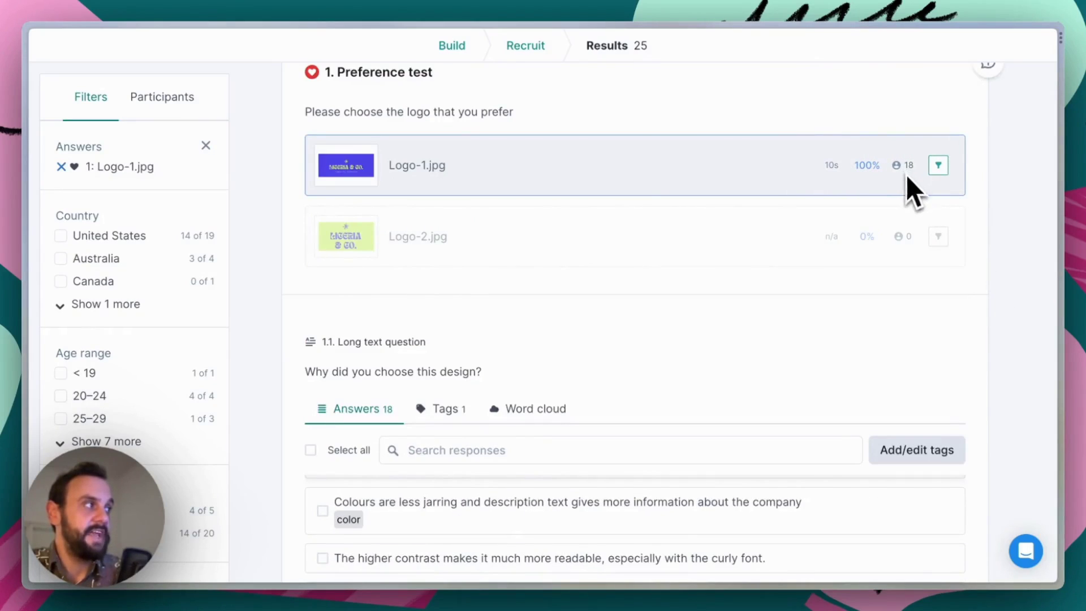
{"action": "scroll", "coordinate": [1035, 334], "scroll_direction": "down", "scroll_amount": 4}
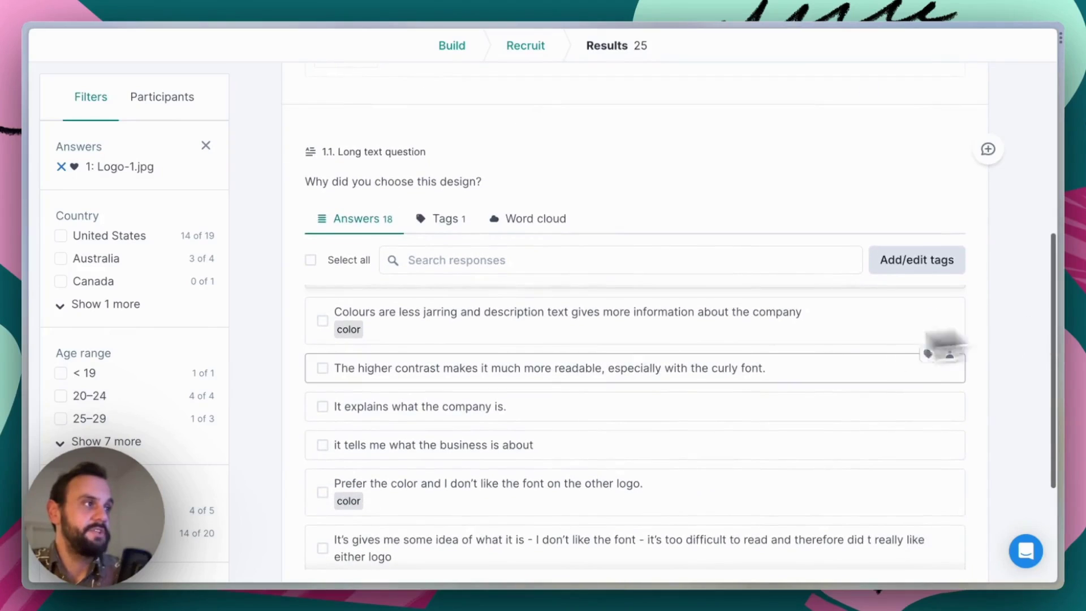
{"action": "scroll", "coordinate": [594, 379], "scroll_direction": "down", "scroll_amount": 5}
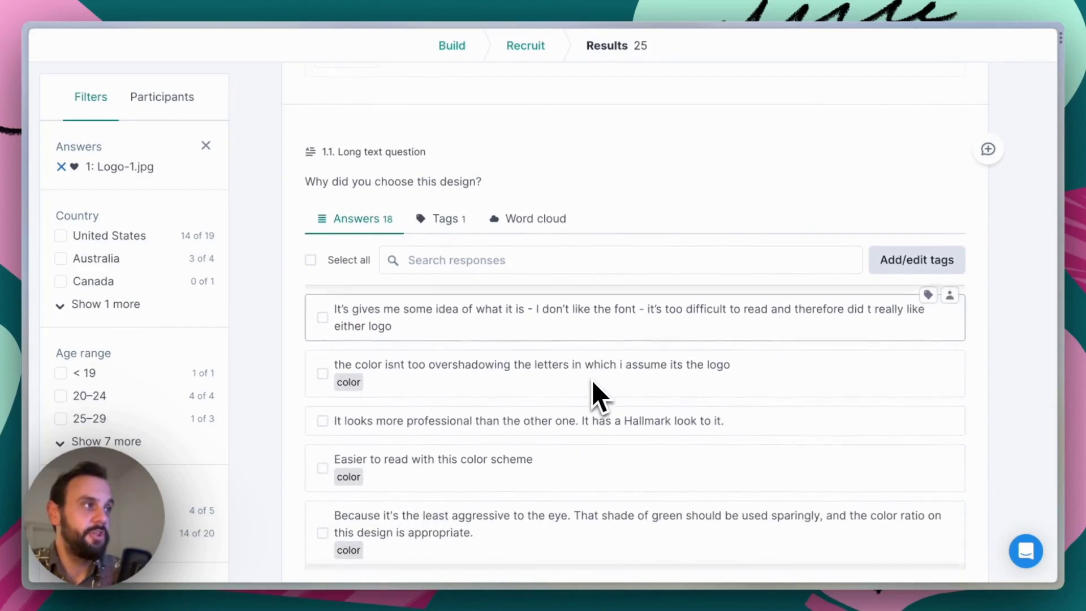
{"action": "scroll", "coordinate": [591, 380], "scroll_direction": "down", "scroll_amount": 2}
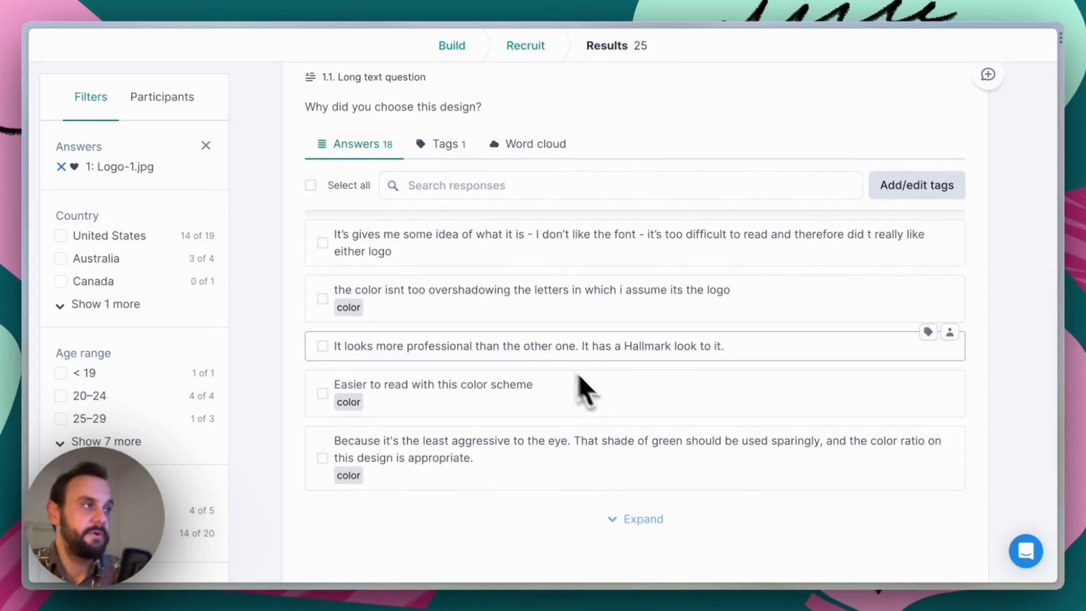
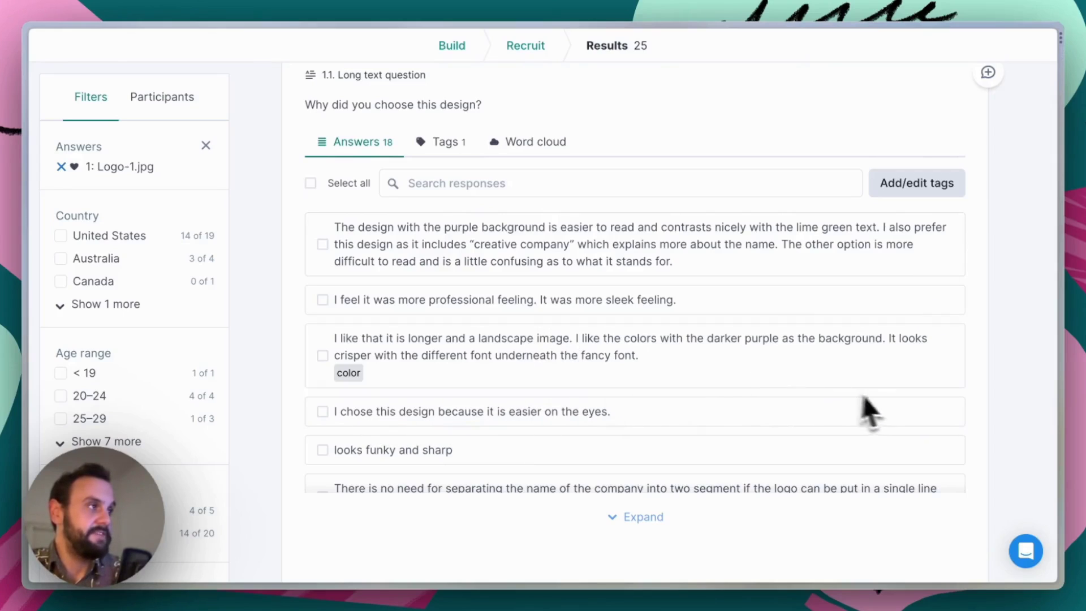
Search the Logo-1.jpg answers for "colo" and check which tags are applied to all matching answers
{"action": "left_click", "coordinate": [487, 187]}
{"action": "type", "text": "colo"}
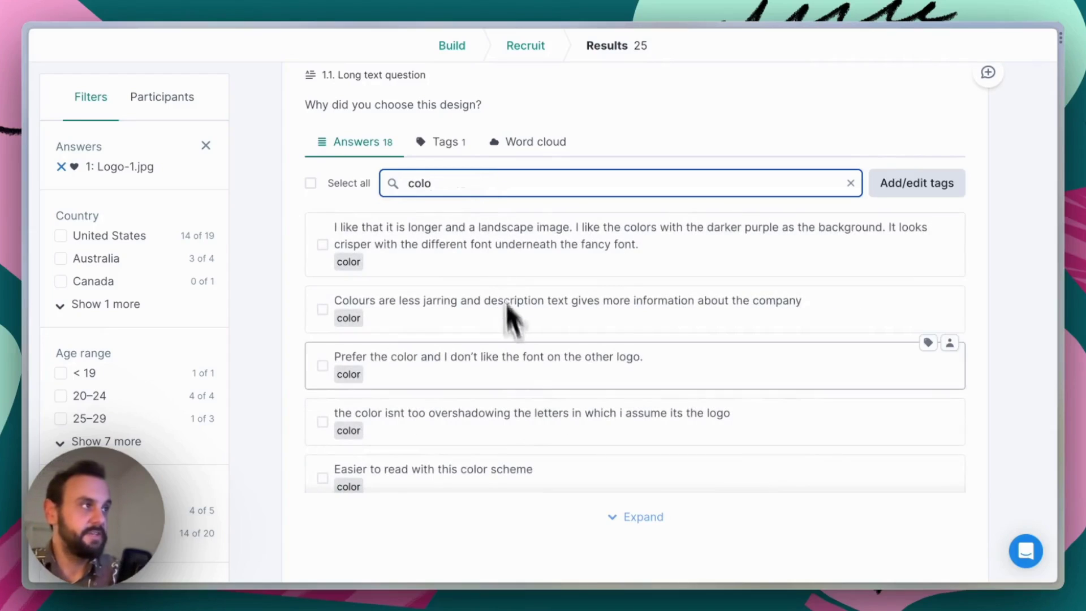
{"action": "scroll", "coordinate": [519, 364], "scroll_direction": "down", "scroll_amount": 2}
{"action": "scroll", "coordinate": [520, 366], "scroll_direction": "down", "scroll_amount": 1}
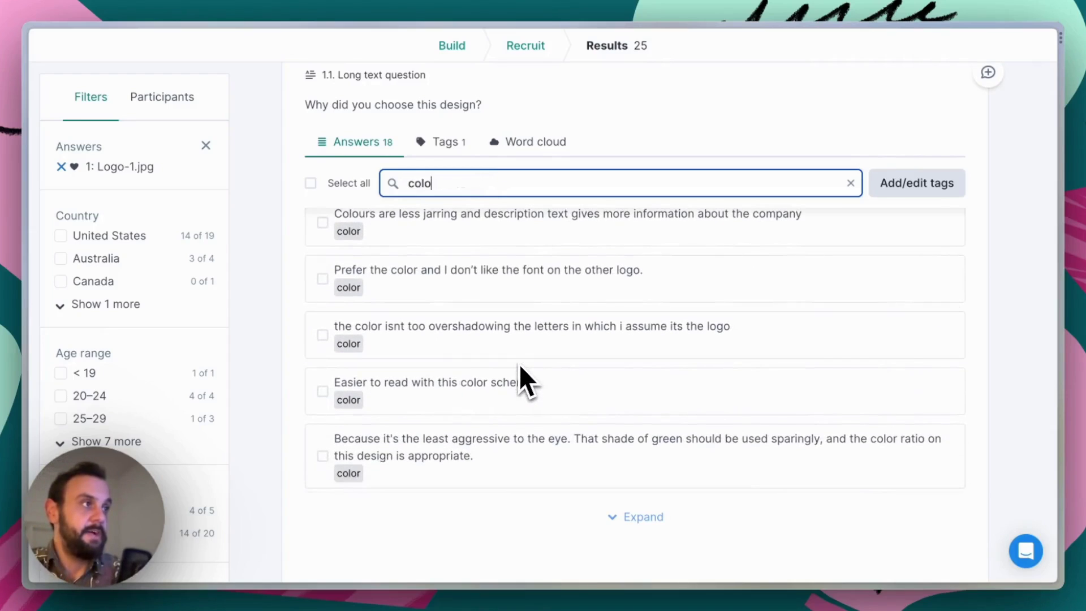
{"action": "left_click", "coordinate": [311, 182]}
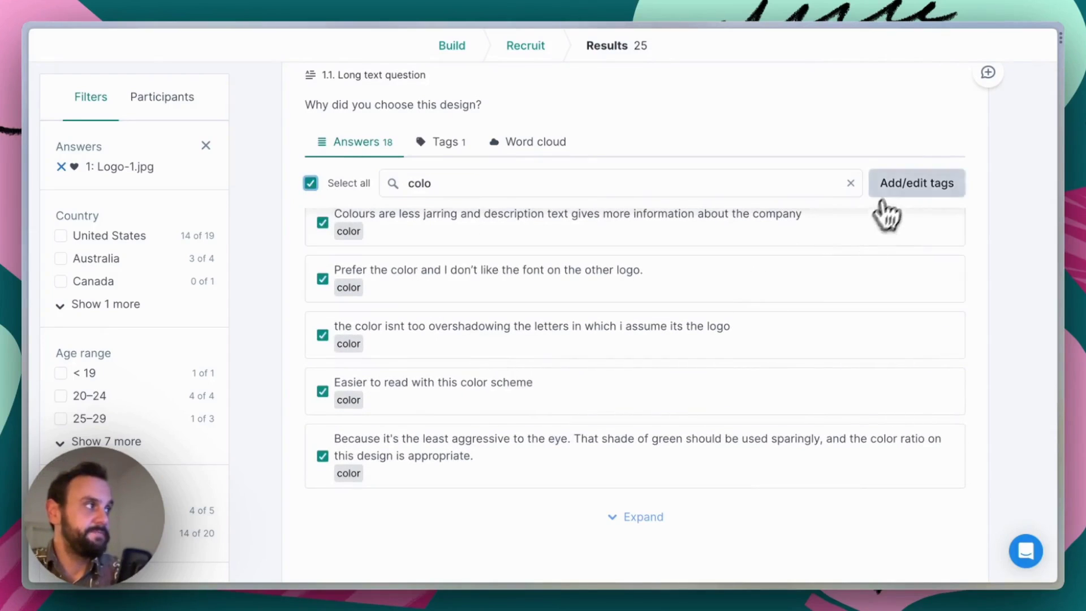
{"action": "left_click", "coordinate": [898, 186]}
{"action": "left_click", "coordinate": [1006, 339]}
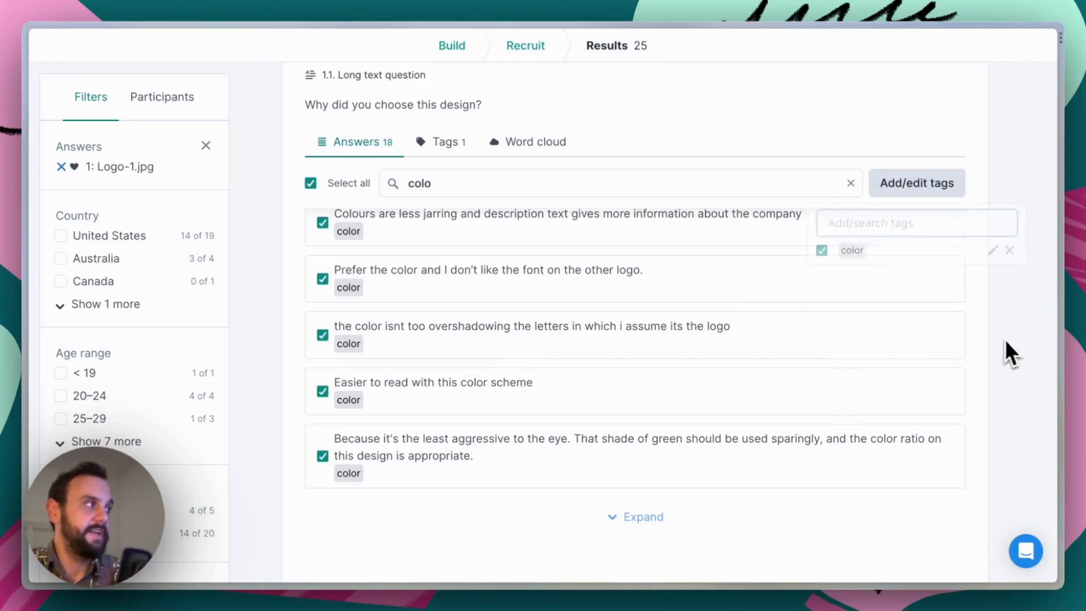
{"action": "left_click", "coordinate": [310, 183]}
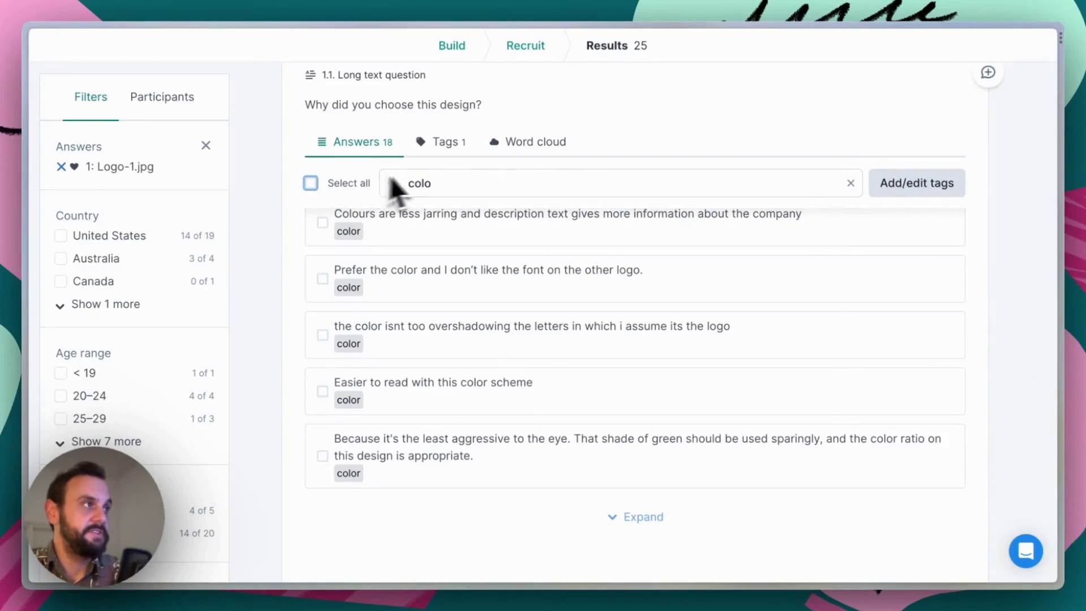
Remove the Logo-1.jpg filter and review all participants' answers that match the "colo" search
{"action": "scroll", "coordinate": [679, 190], "scroll_direction": "up", "scroll_amount": 5}
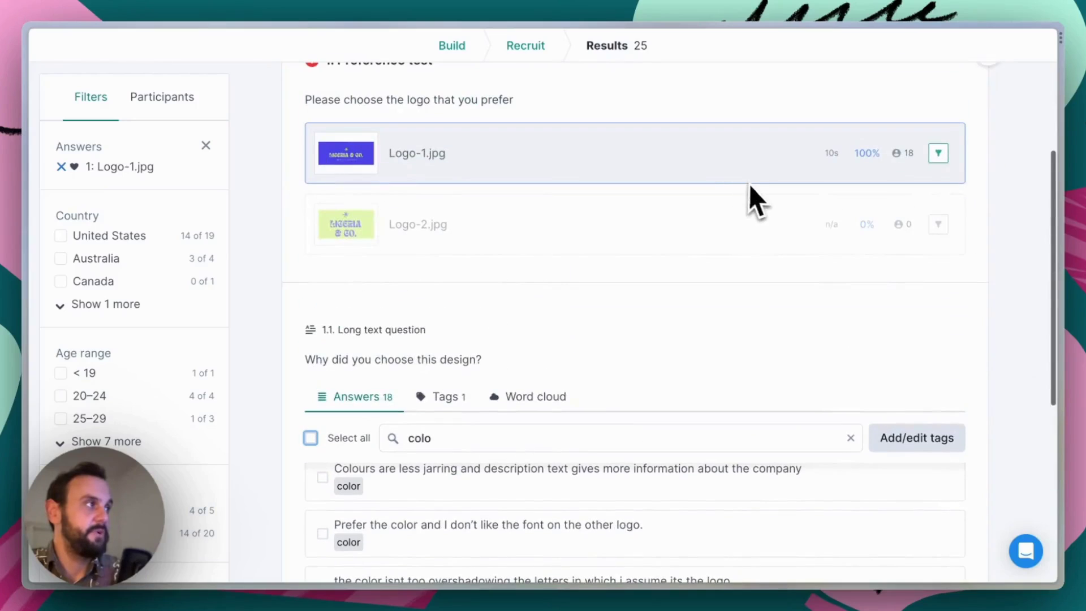
{"action": "left_click", "coordinate": [937, 152]}
{"action": "scroll", "coordinate": [940, 317], "scroll_direction": "down", "scroll_amount": 3}
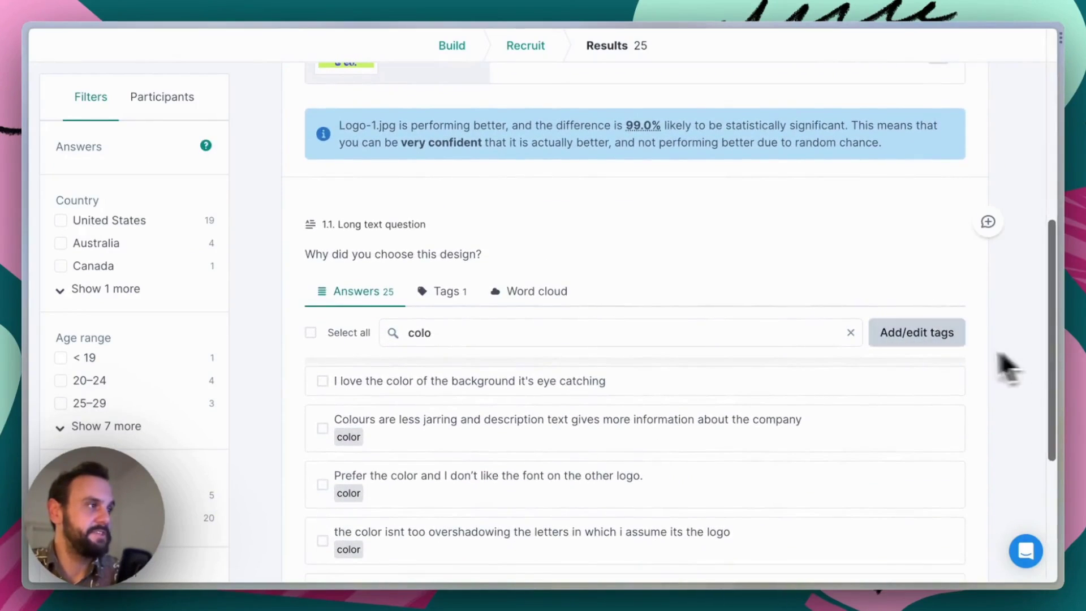
{"action": "scroll", "coordinate": [651, 472], "scroll_direction": "down", "scroll_amount": 1}
{"action": "scroll", "coordinate": [639, 469], "scroll_direction": "up", "scroll_amount": 3}
{"action": "scroll", "coordinate": [636, 464], "scroll_direction": "down", "scroll_amount": 2}
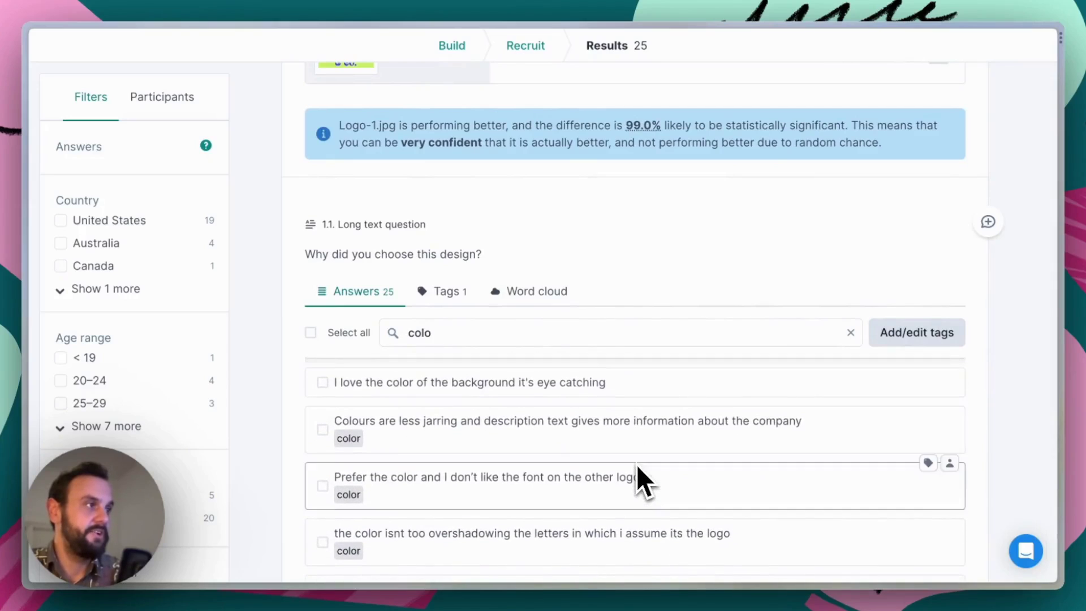
Apply the "color" tag to every answer matching the "colo" search and clear the selection
{"action": "left_click", "coordinate": [310, 332]}
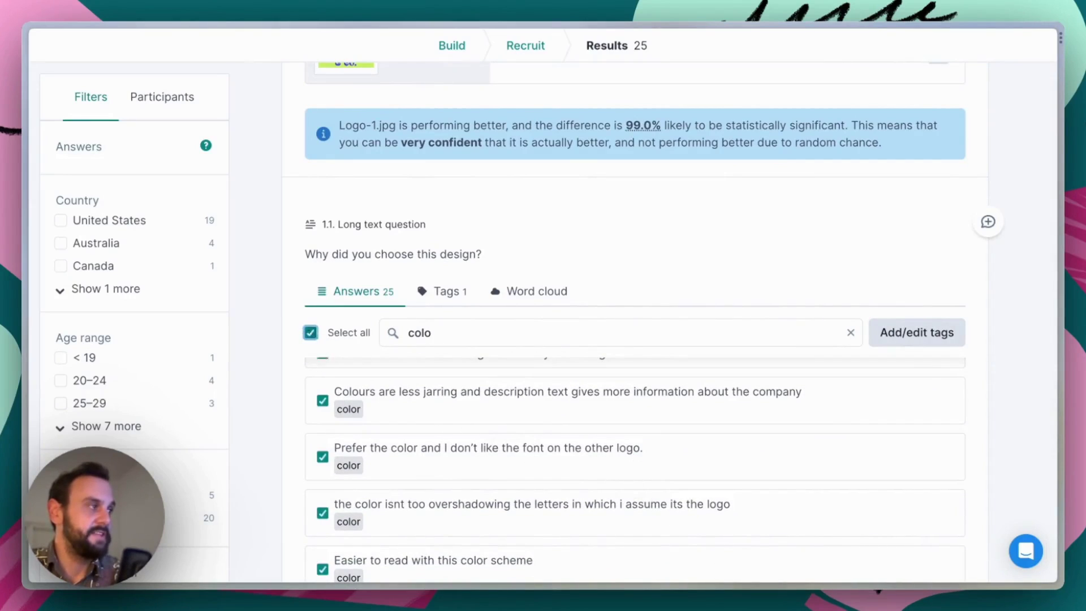
{"action": "left_click", "coordinate": [916, 334]}
{"action": "left_click", "coordinate": [819, 402]}
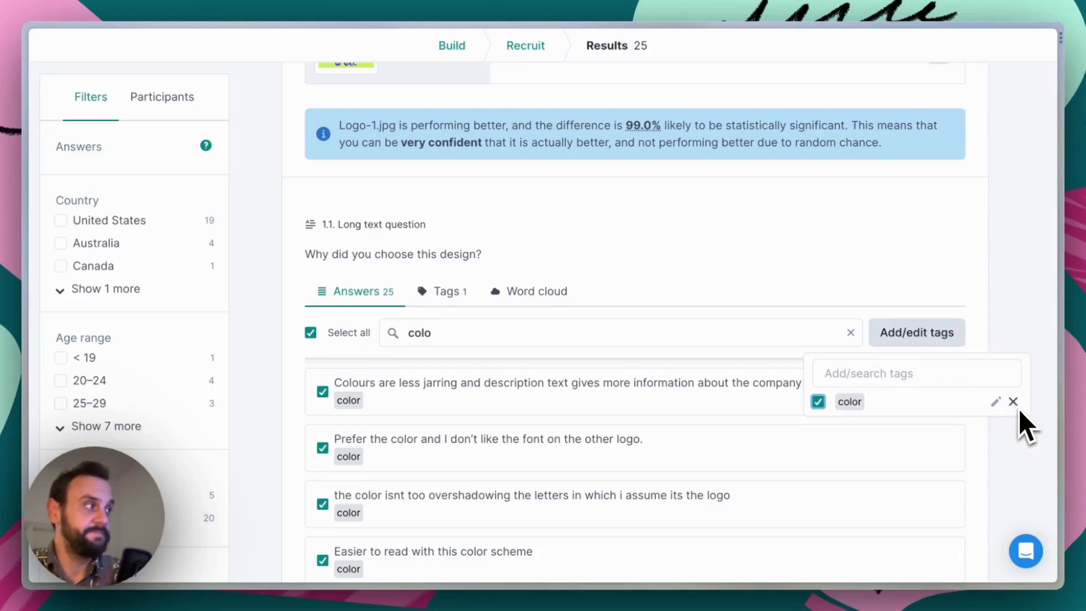
{"action": "left_click", "coordinate": [1019, 340]}
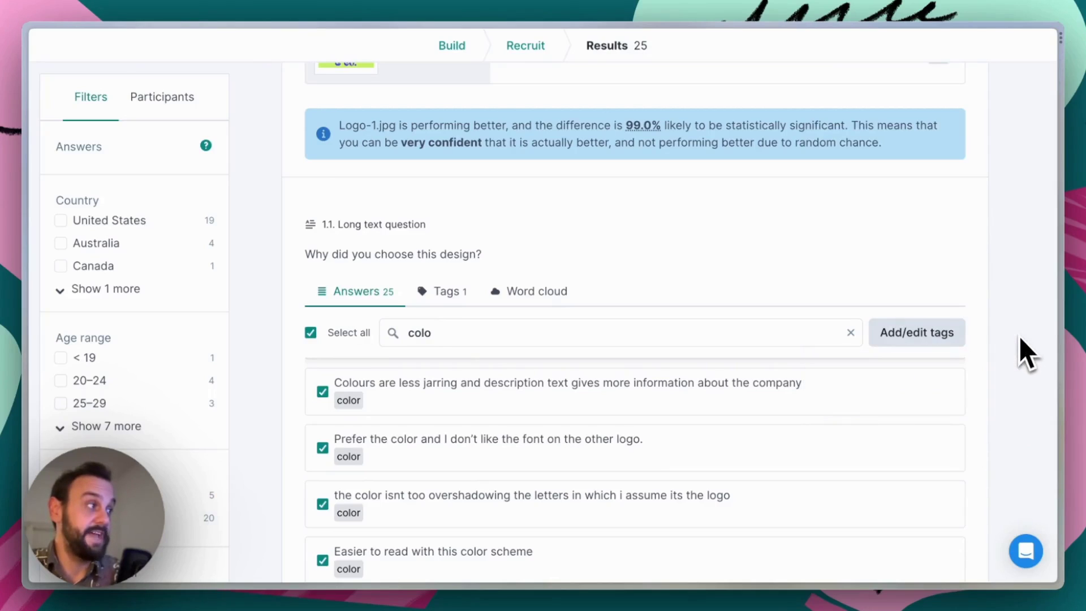
{"action": "left_click", "coordinate": [352, 333]}
View the tag breakdown of the follow-up answers, comparing participants who chose Logo-2.jpg with those who chose Logo-1.jpg
{"action": "left_click", "coordinate": [444, 293]}
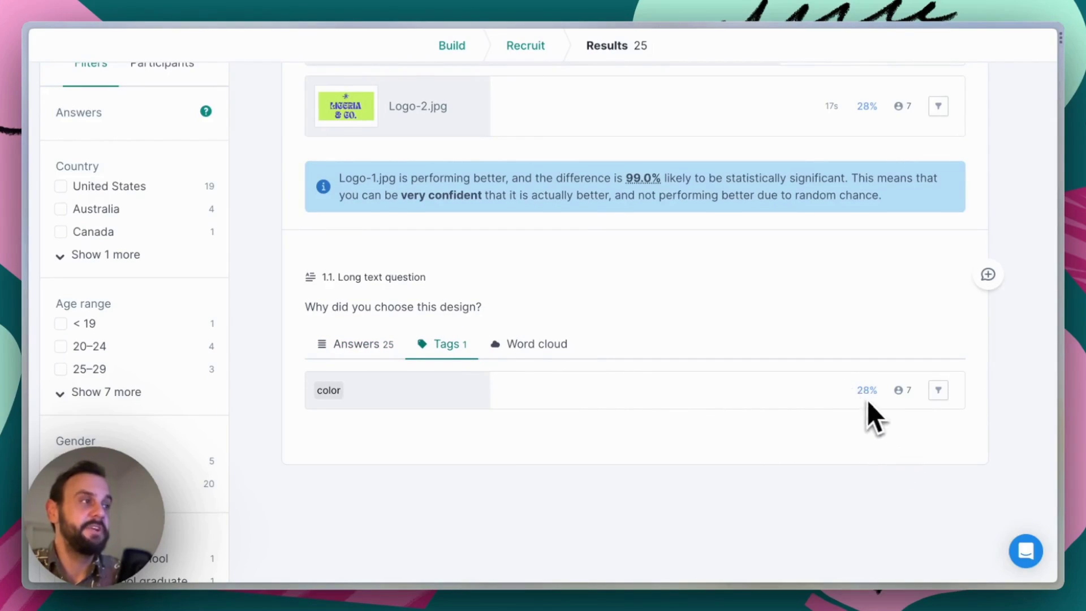
{"action": "scroll", "coordinate": [1012, 373], "scroll_direction": "up", "scroll_amount": 2}
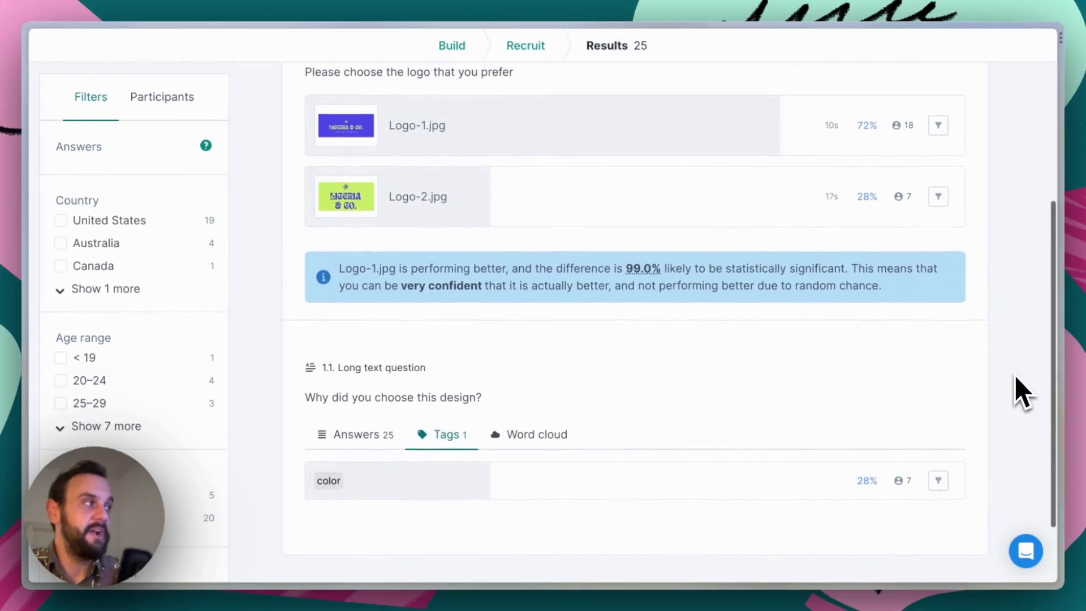
{"action": "left_click", "coordinate": [940, 198]}
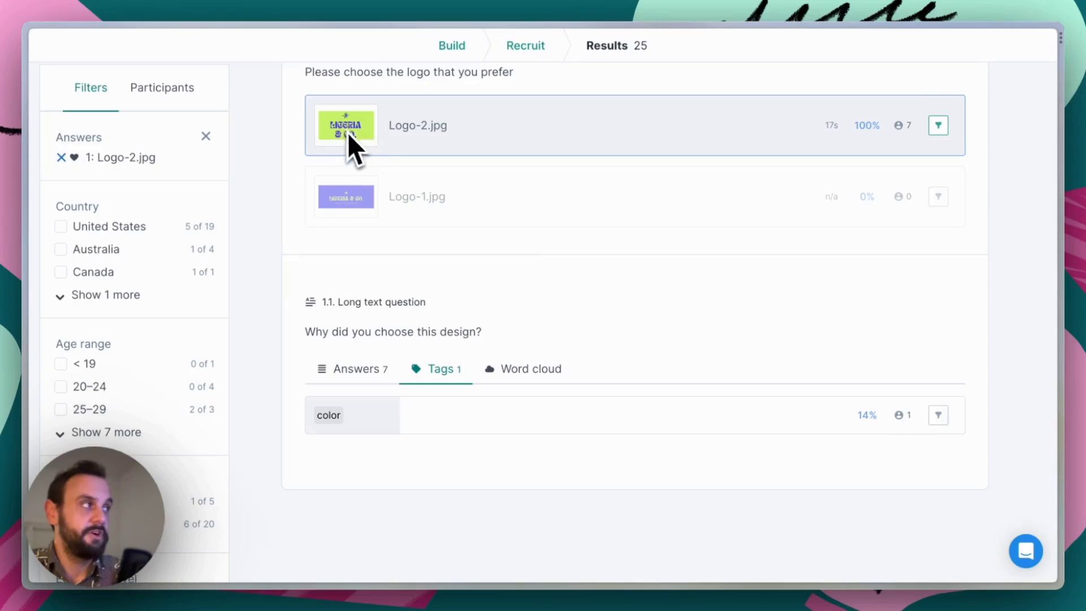
{"action": "left_click", "coordinate": [938, 127]}
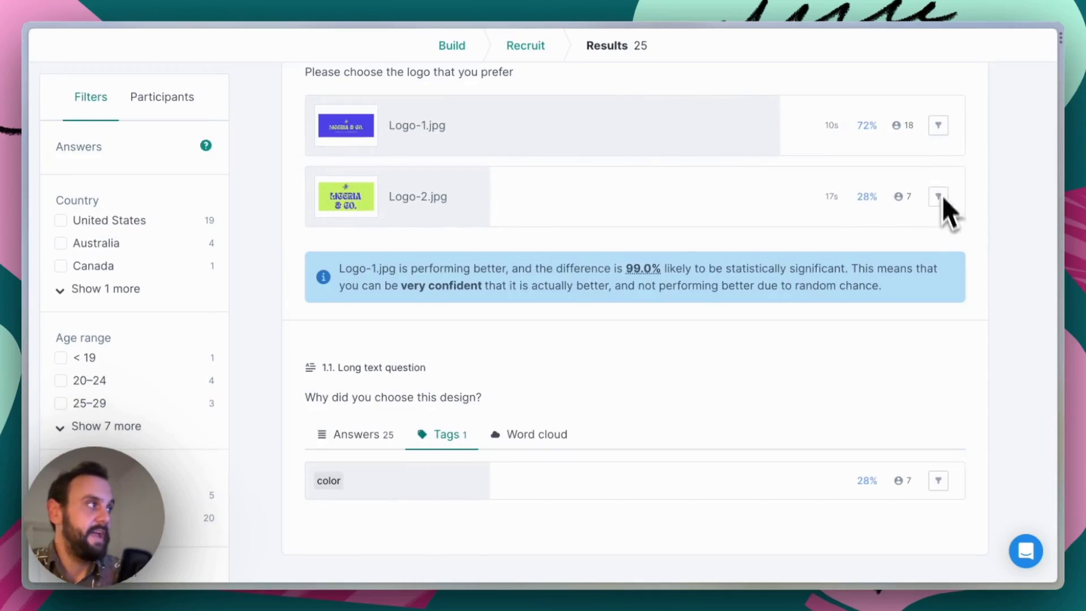
{"action": "left_click", "coordinate": [938, 127]}
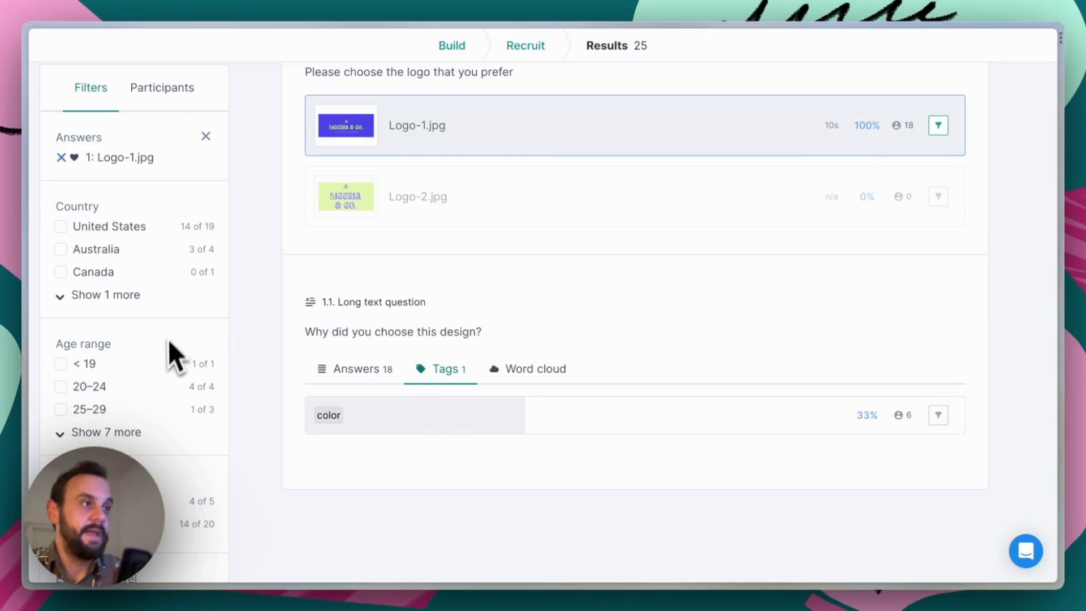
Look through the demographic breakdown of participants who chose Logo-1.jpg, and clear the logo filter
{"action": "scroll", "coordinate": [165, 374], "scroll_direction": "down", "scroll_amount": 3}
{"action": "scroll", "coordinate": [164, 362], "scroll_direction": "down", "scroll_amount": 10}
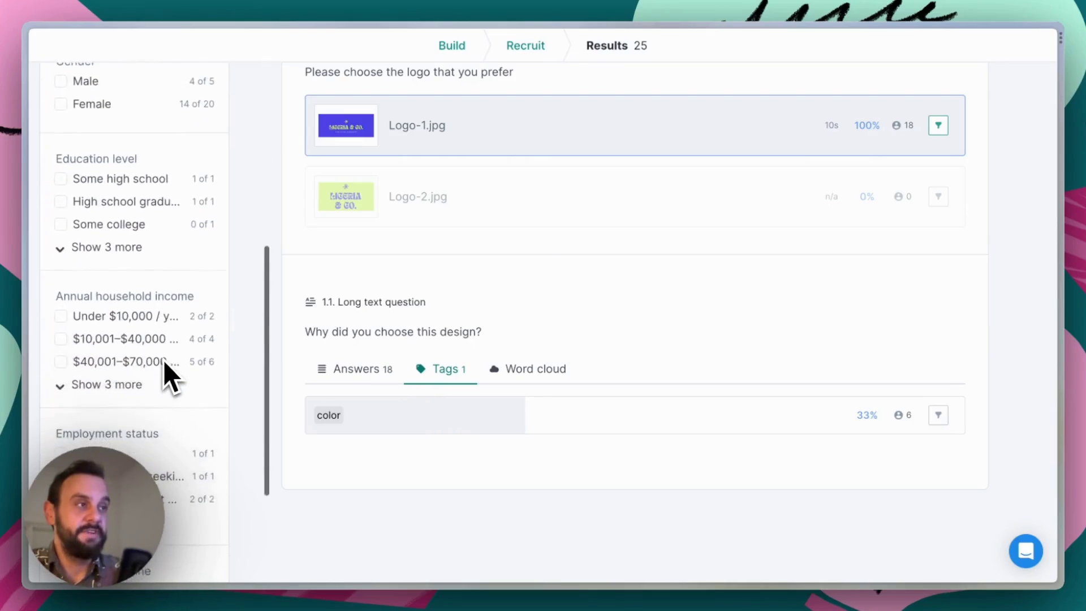
{"action": "scroll", "coordinate": [164, 360], "scroll_direction": "down", "scroll_amount": 3}
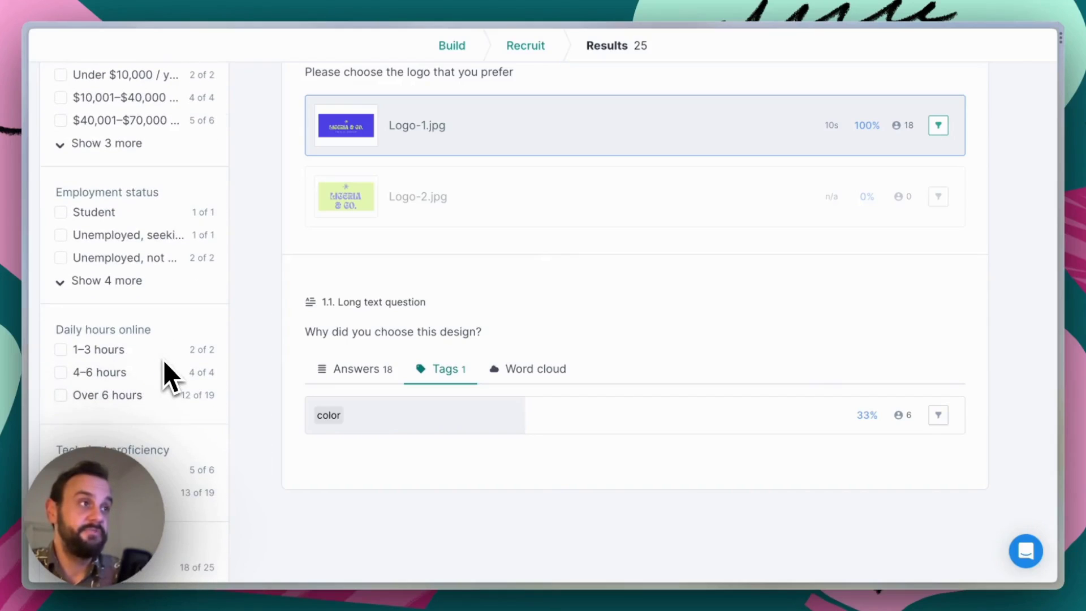
{"action": "scroll", "coordinate": [141, 282], "scroll_direction": "up", "scroll_amount": 7}
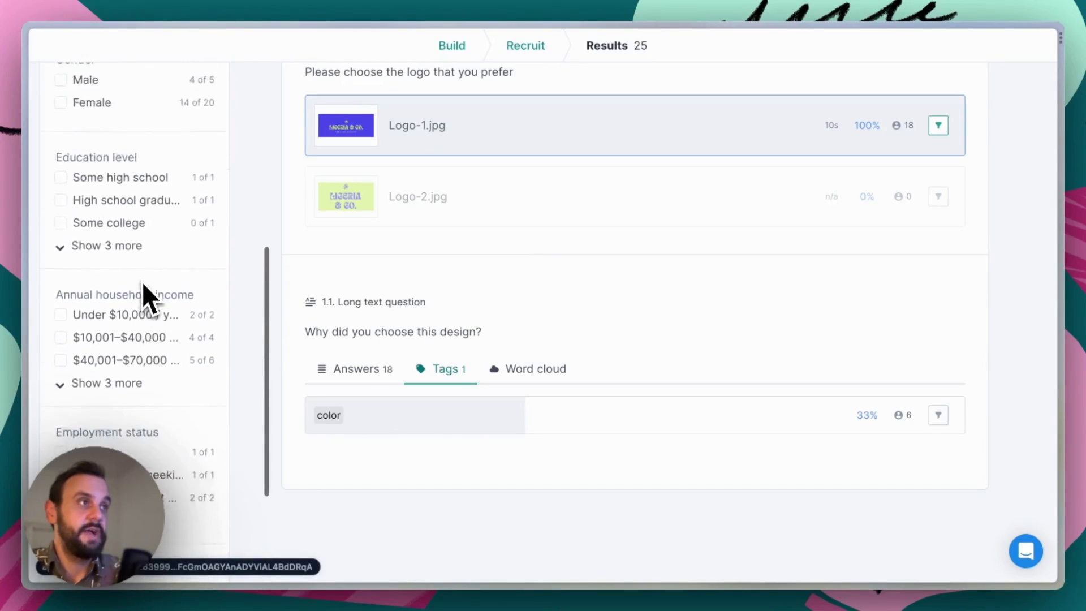
{"action": "scroll", "coordinate": [141, 281], "scroll_direction": "up", "scroll_amount": 5}
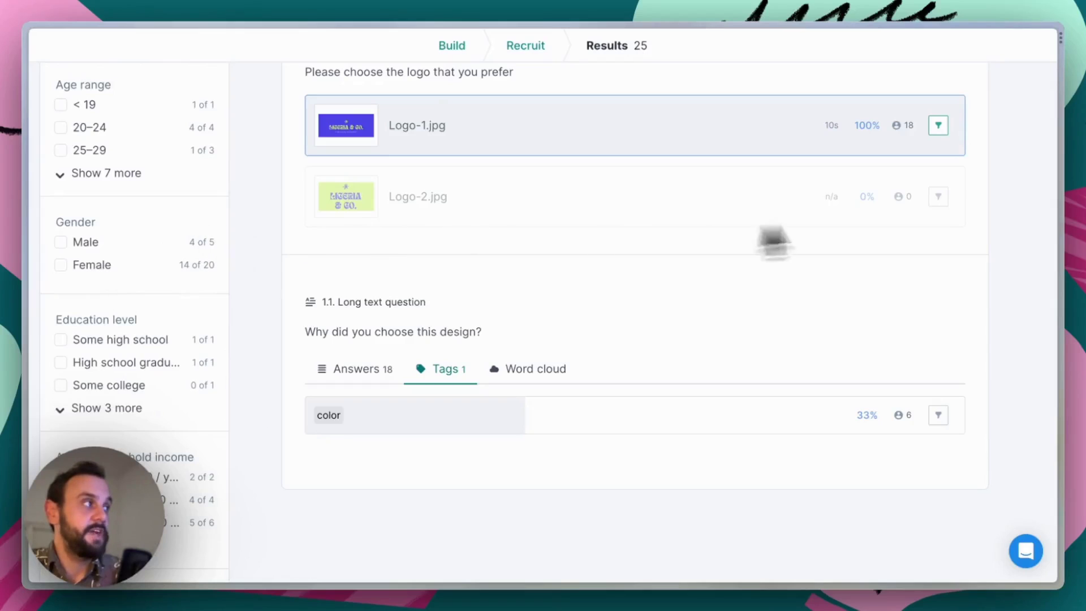
{"action": "left_click", "coordinate": [939, 126]}
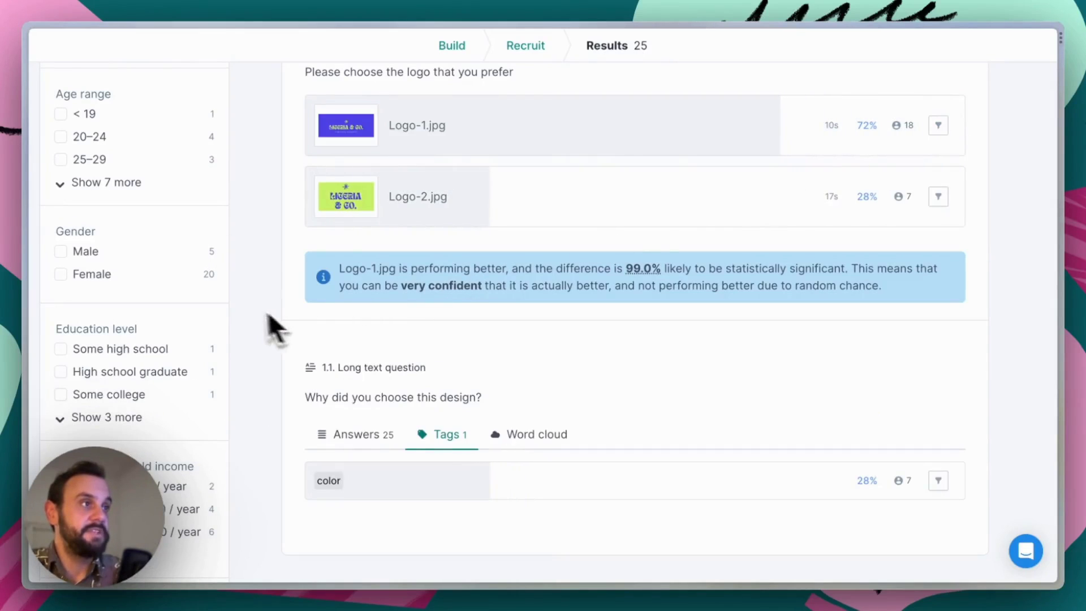
Compare the logo preference of female and male participants, clear the gender filter and look over the other demographic filters
{"action": "left_click", "coordinate": [61, 274]}
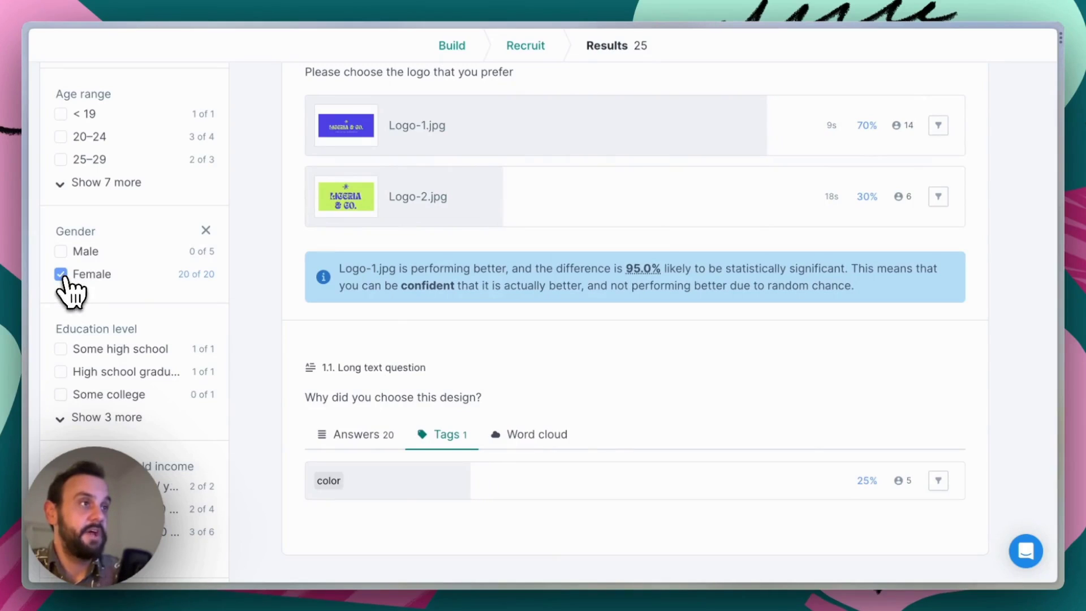
{"action": "left_click", "coordinate": [61, 274]}
{"action": "left_click", "coordinate": [61, 251]}
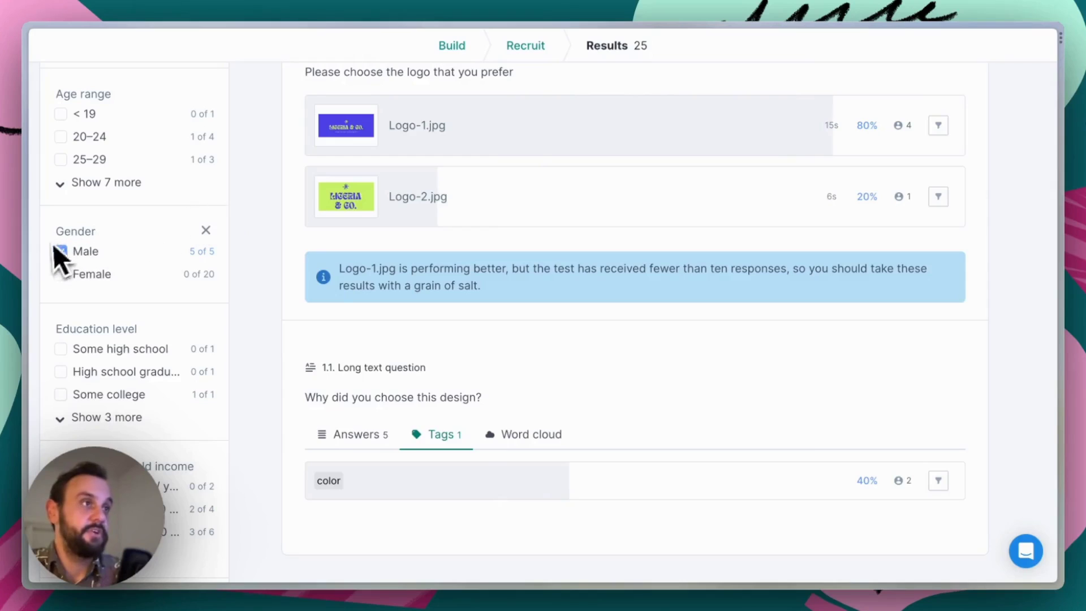
{"action": "left_click", "coordinate": [61, 252]}
{"action": "scroll", "coordinate": [155, 338], "scroll_direction": "down", "scroll_amount": 2}
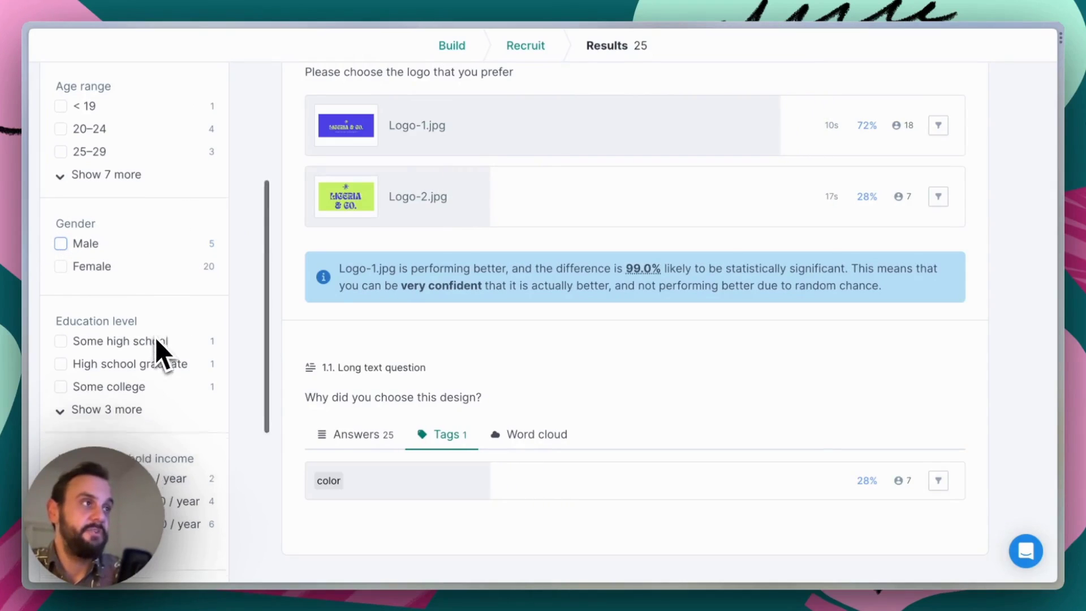
{"action": "scroll", "coordinate": [156, 339], "scroll_direction": "down", "scroll_amount": 5}
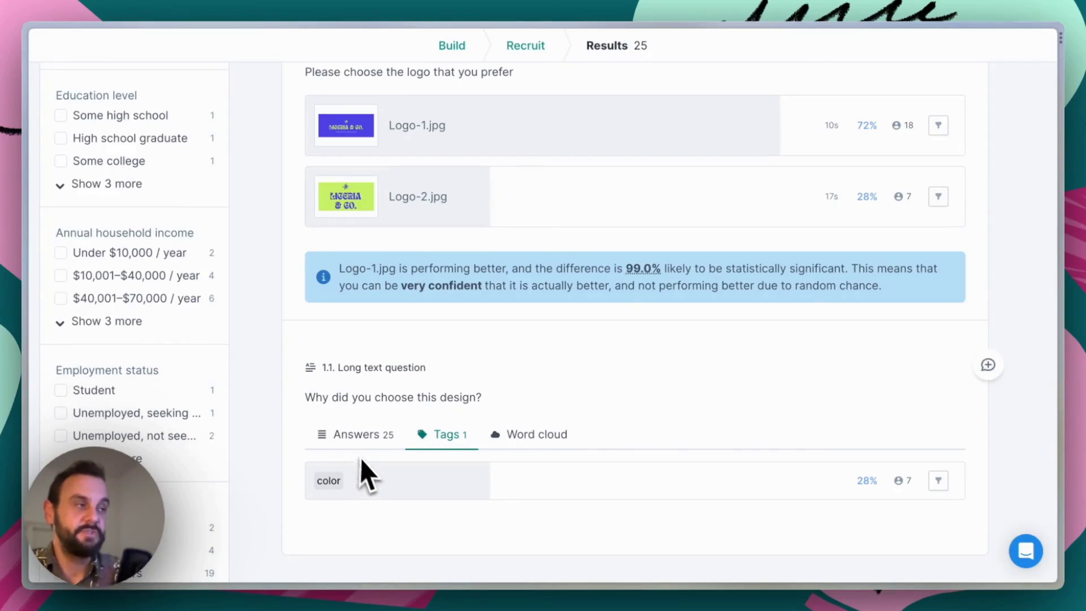
View the comment box for the Preference test section and close it without posting a comment
{"action": "scroll", "coordinate": [1009, 253], "scroll_direction": "up", "scroll_amount": 4}
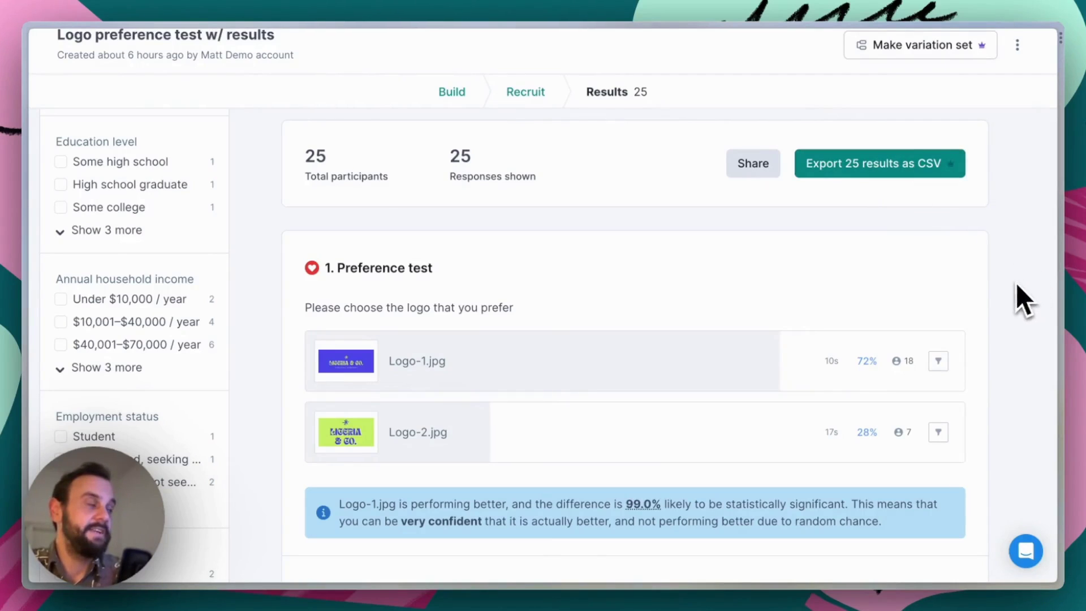
{"action": "left_click", "coordinate": [988, 259]}
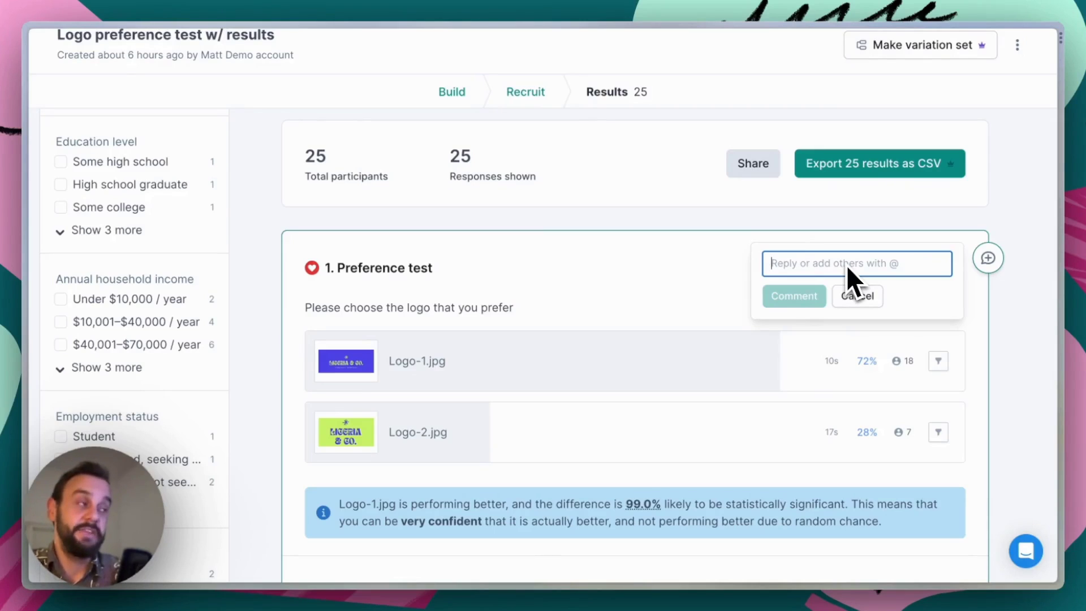
{"action": "left_click", "coordinate": [857, 296]}
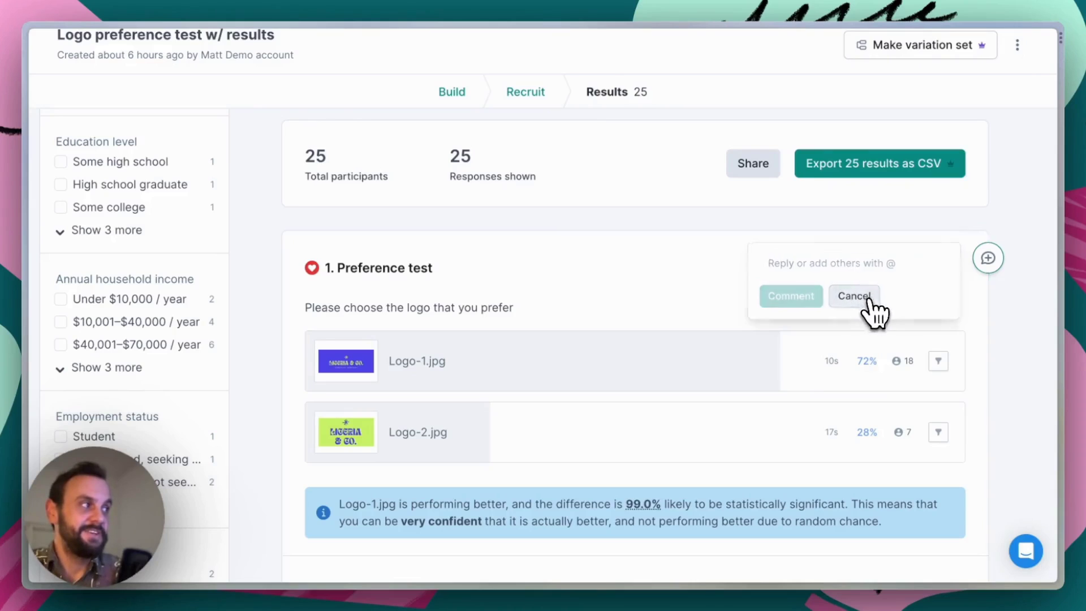